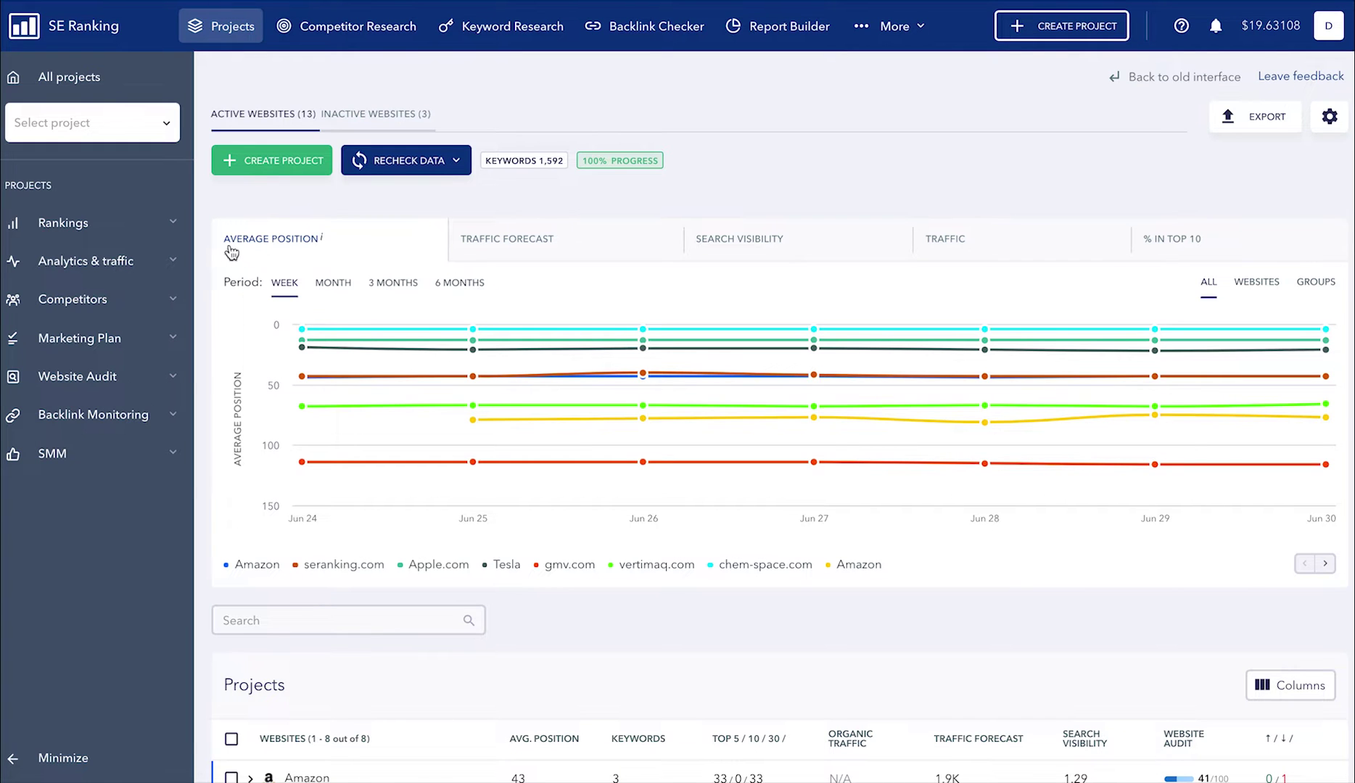
View the all-projects chart by traffic forecast, search visibility and % in top 10, inspecting the individual project lines
{"action": "mouse_move", "coordinate": [320, 246]}
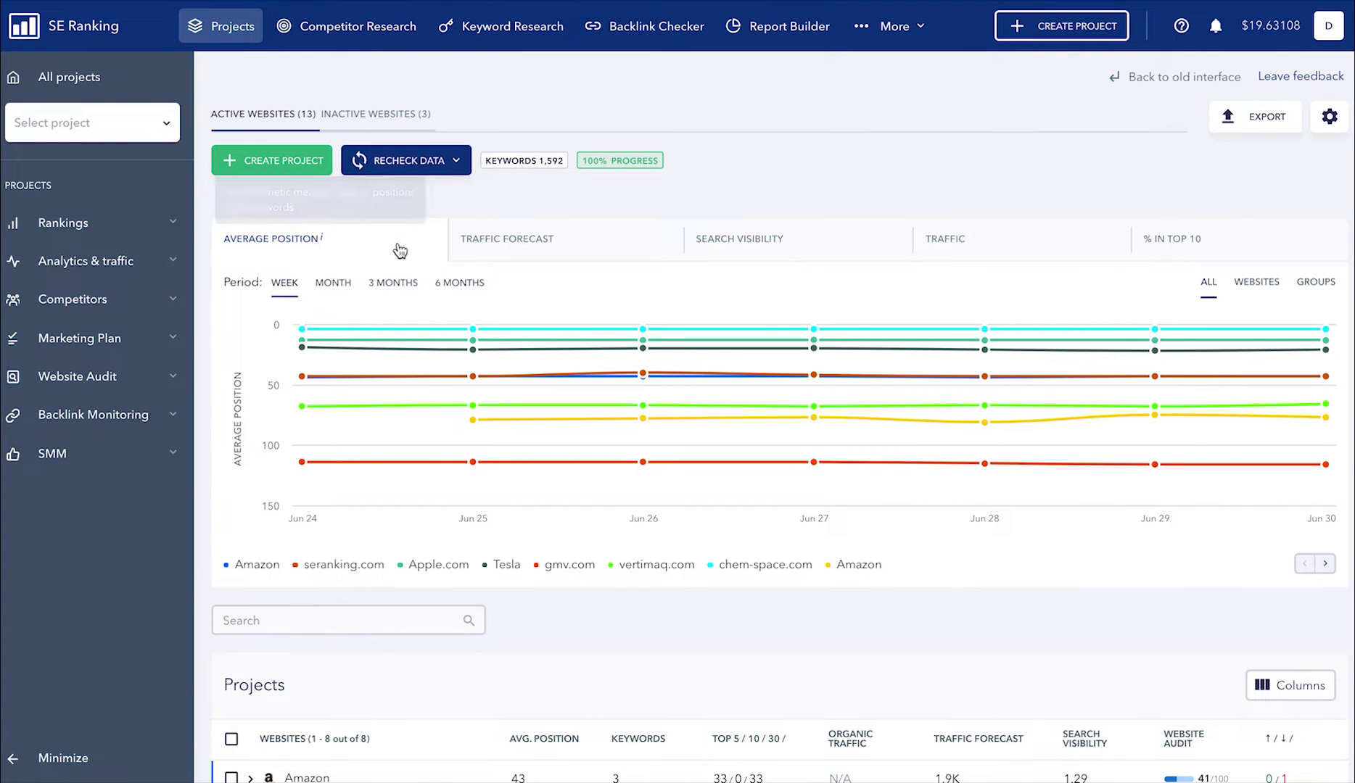
{"action": "left_click", "coordinate": [581, 252]}
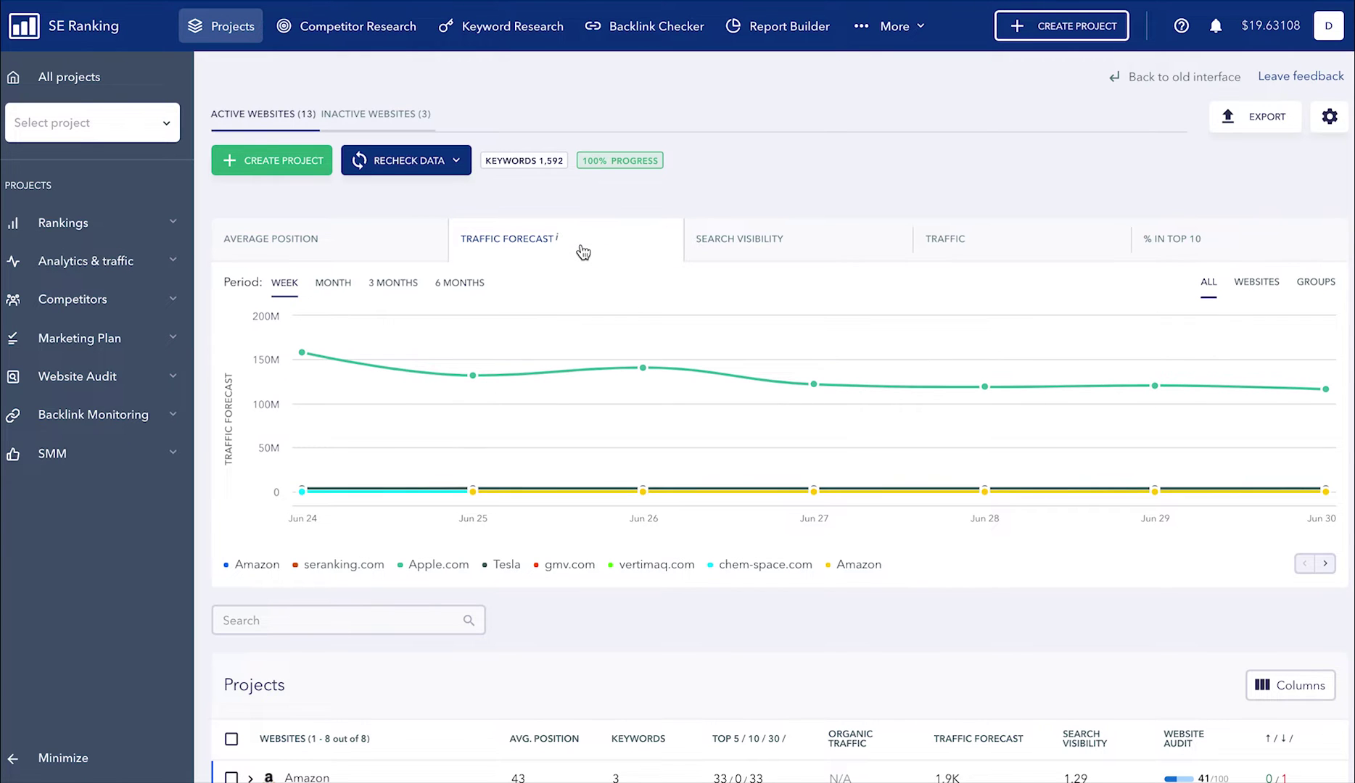
{"action": "left_click", "coordinate": [693, 251]}
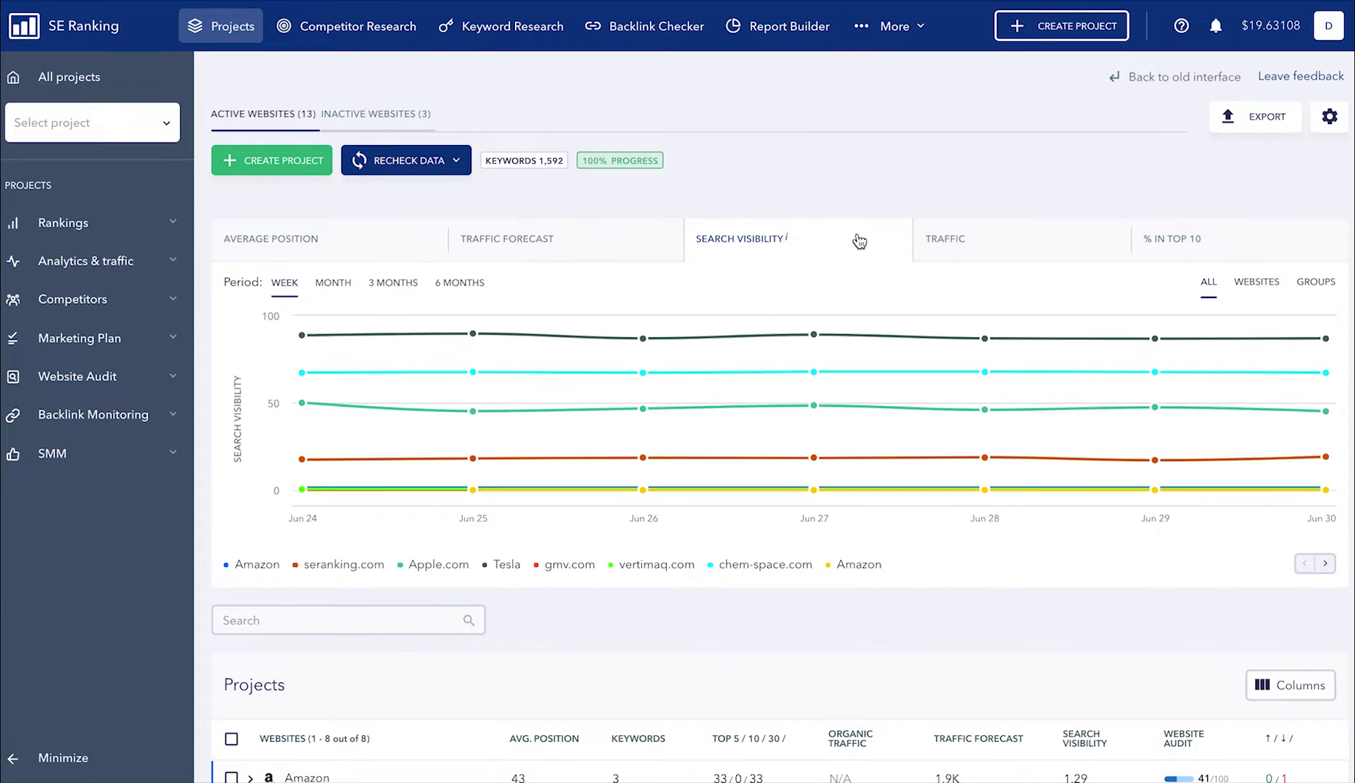
{"action": "left_click", "coordinate": [1221, 237]}
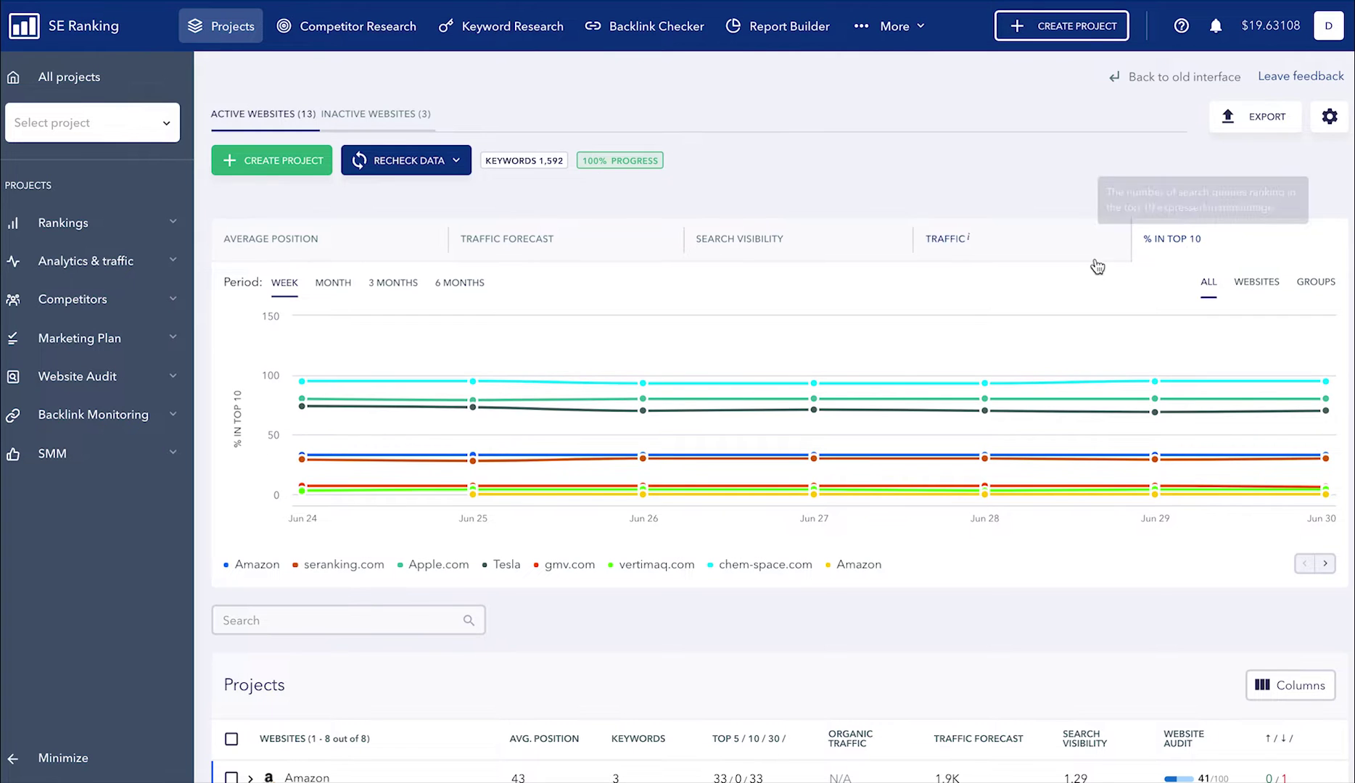
{"action": "mouse_move", "coordinate": [563, 398]}
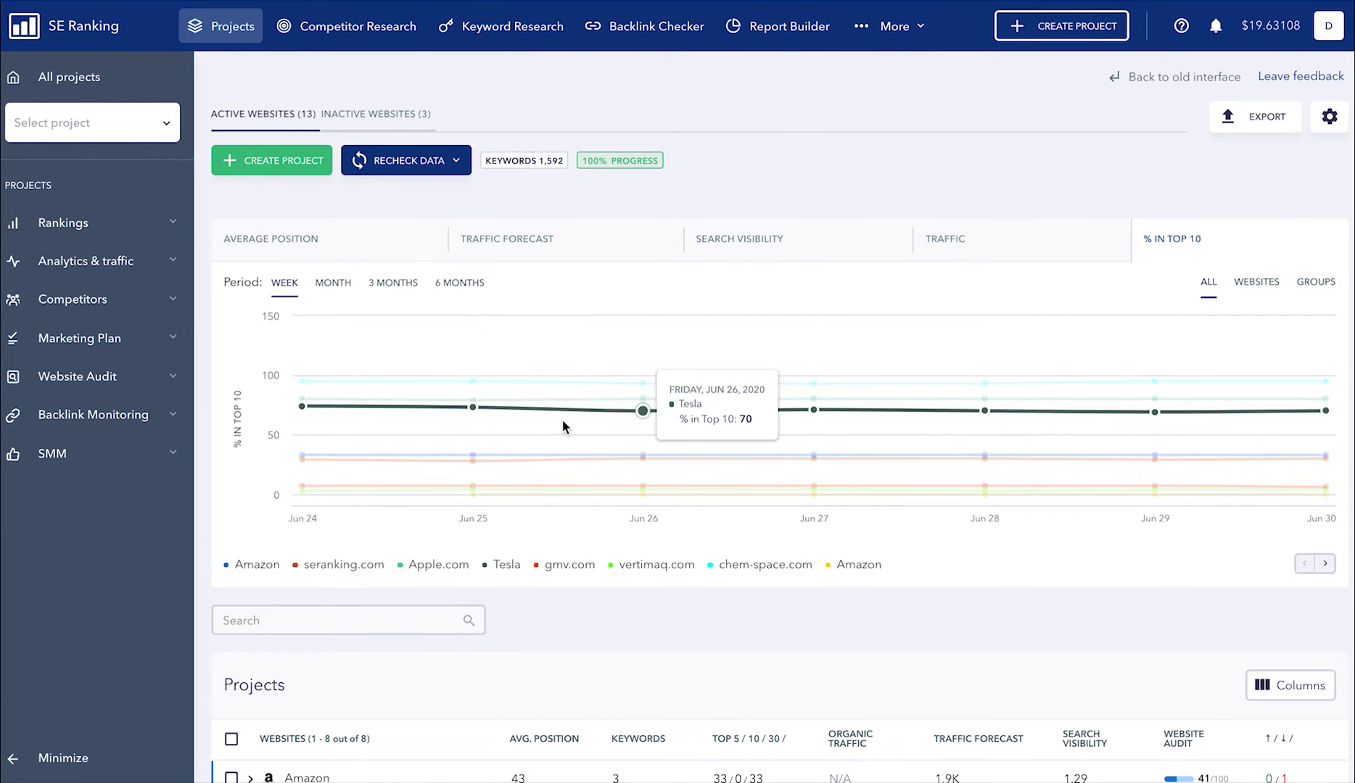
{"action": "mouse_move", "coordinate": [564, 470]}
{"action": "mouse_move", "coordinate": [566, 500]}
{"action": "mouse_move", "coordinate": [657, 361]}
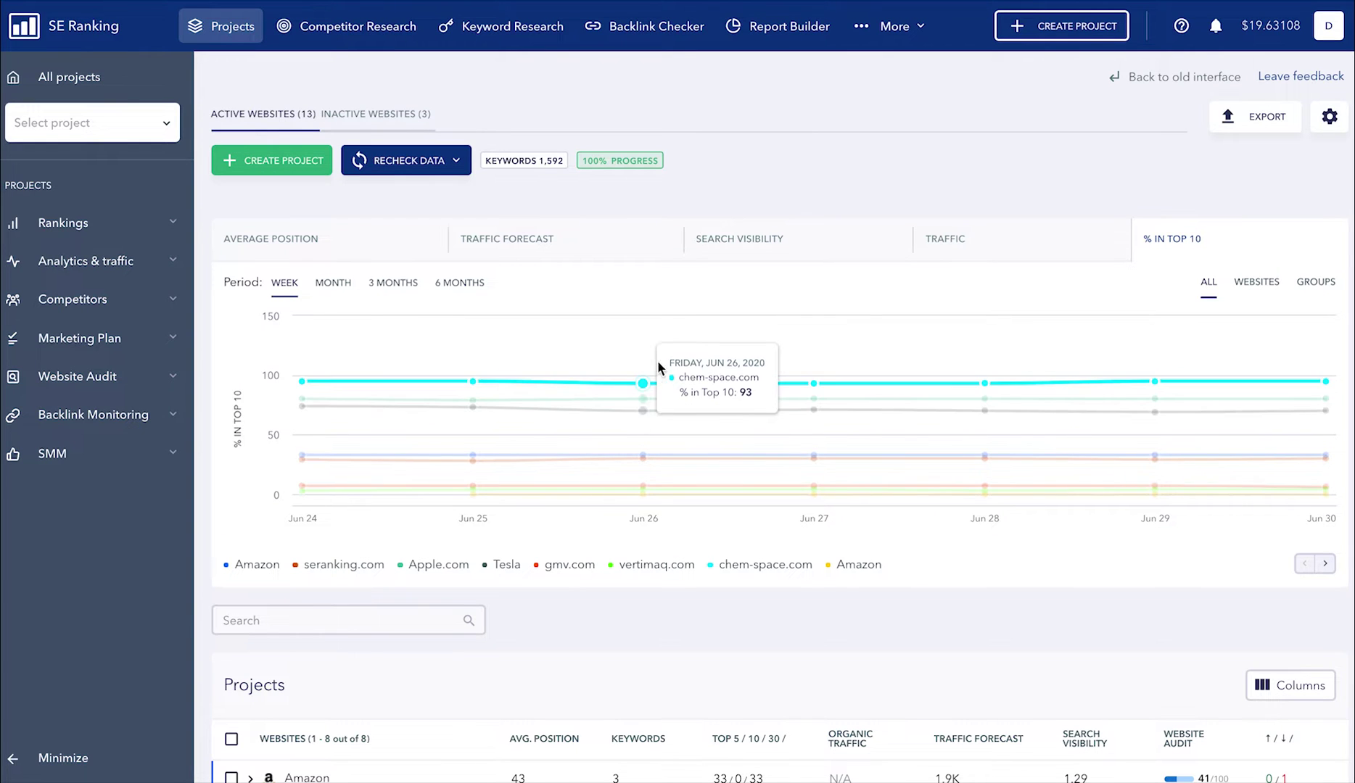
Look through the project groups on the chart's next legend page, return to the websites, and set the period to Month
{"action": "left_click", "coordinate": [1325, 564]}
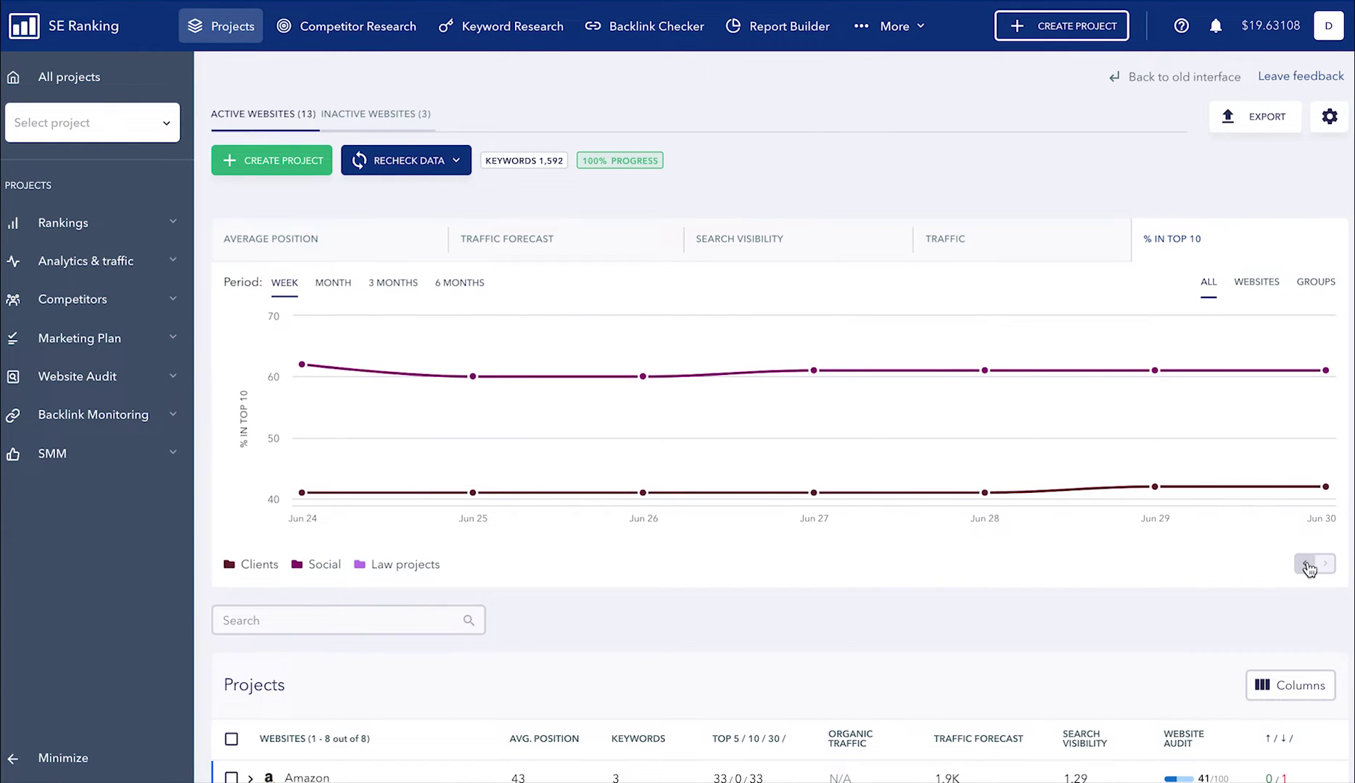
{"action": "left_click", "coordinate": [1306, 564]}
{"action": "left_click", "coordinate": [342, 287]}
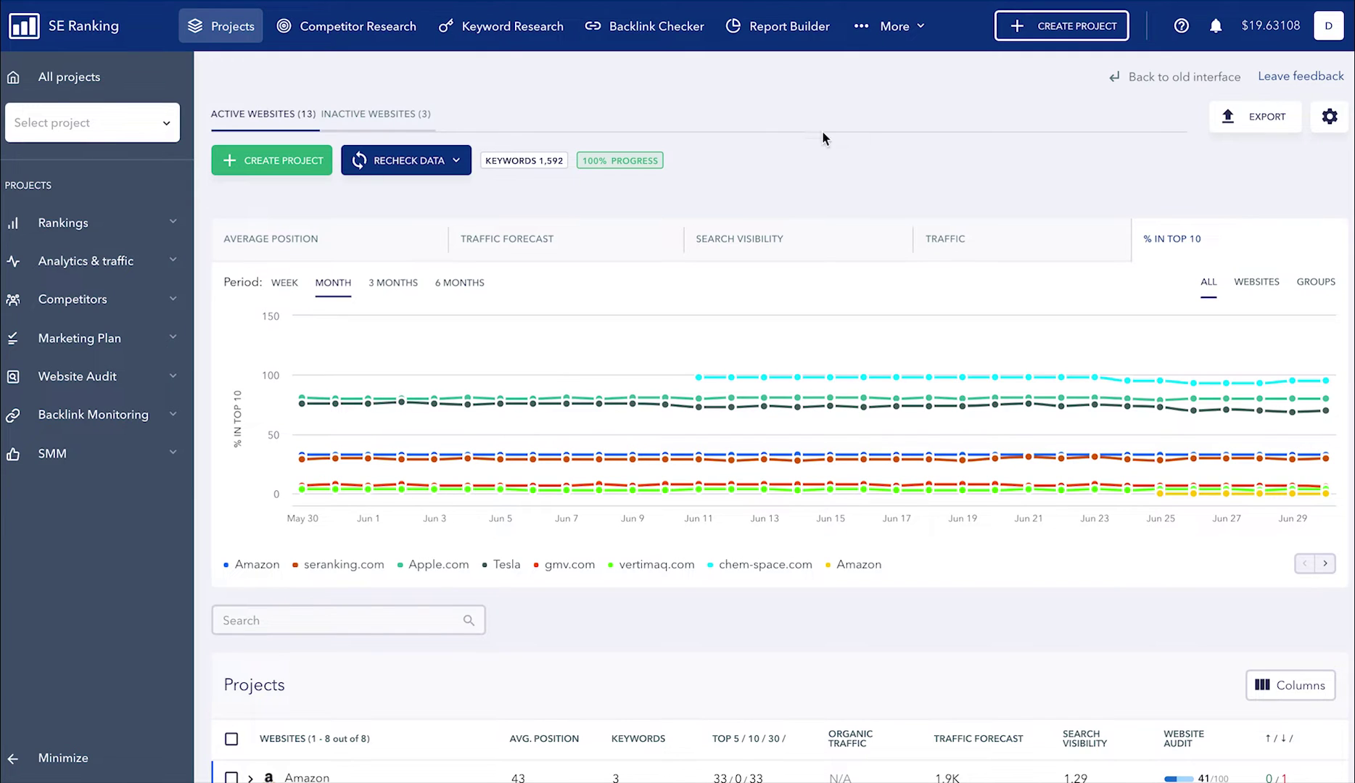
Open the Rankings of the Tesla project and look over its overall chart and keyword table
{"action": "left_click", "coordinate": [151, 130]}
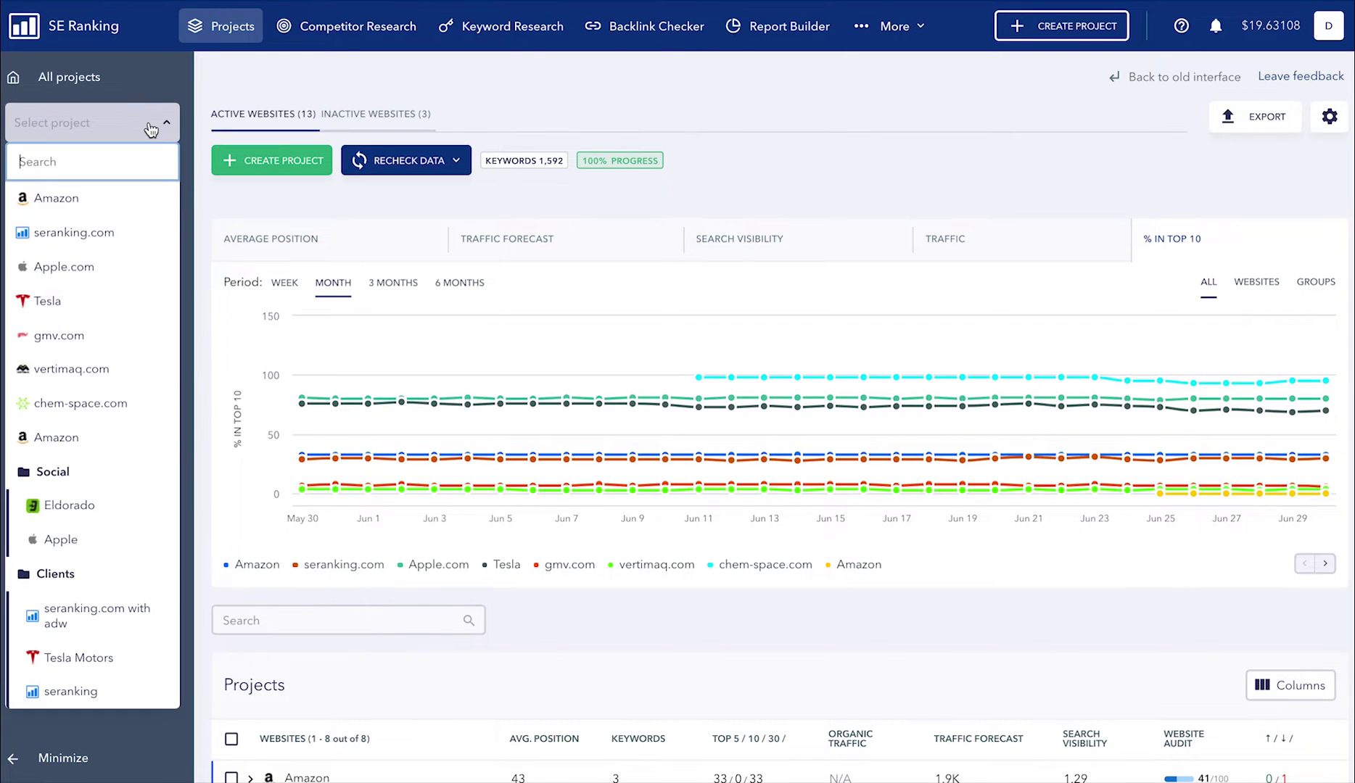
{"action": "mouse_move", "coordinate": [121, 300]}
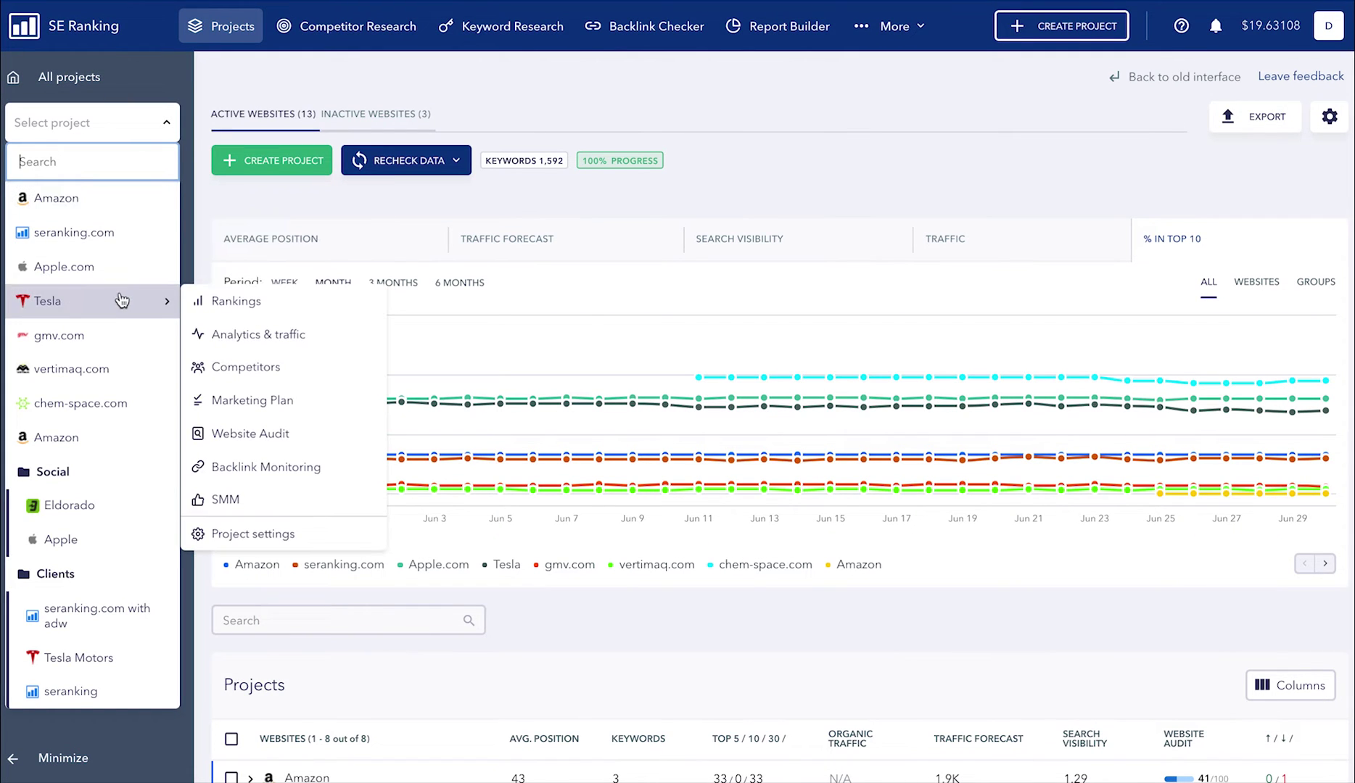
{"action": "left_click", "coordinate": [239, 299]}
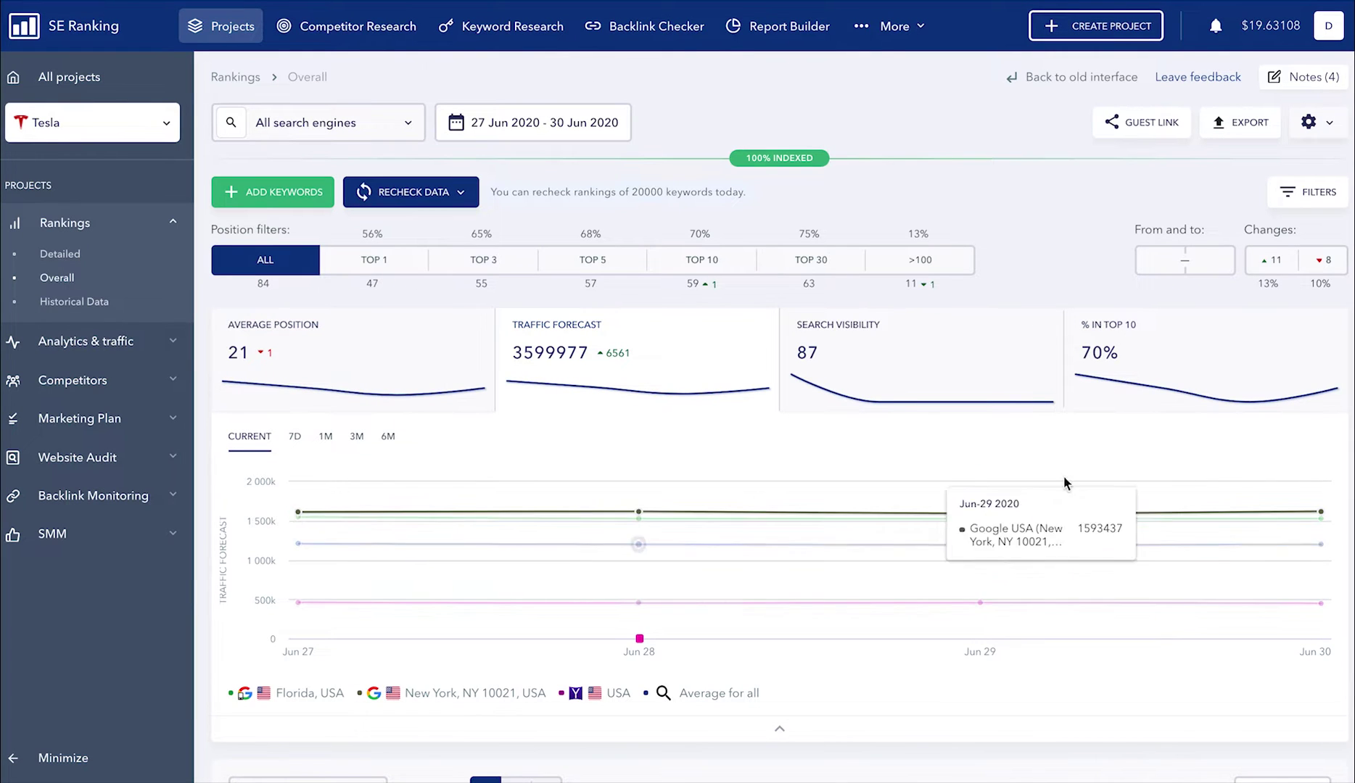
{"action": "mouse_move", "coordinate": [1019, 551]}
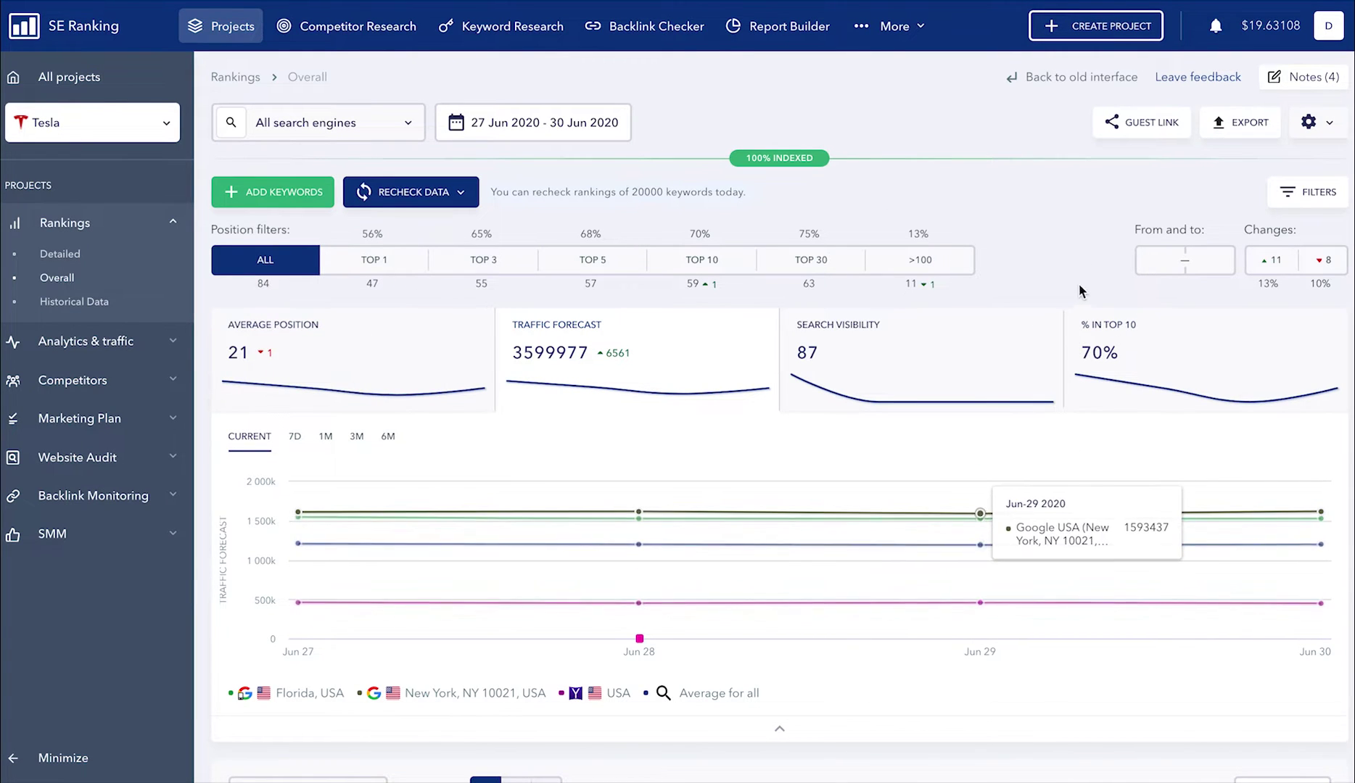
{"action": "scroll", "coordinate": [1017, 202], "scroll_direction": "down", "scroll_amount": 4}
{"action": "scroll", "coordinate": [1019, 209], "scroll_direction": "down", "scroll_amount": 6}
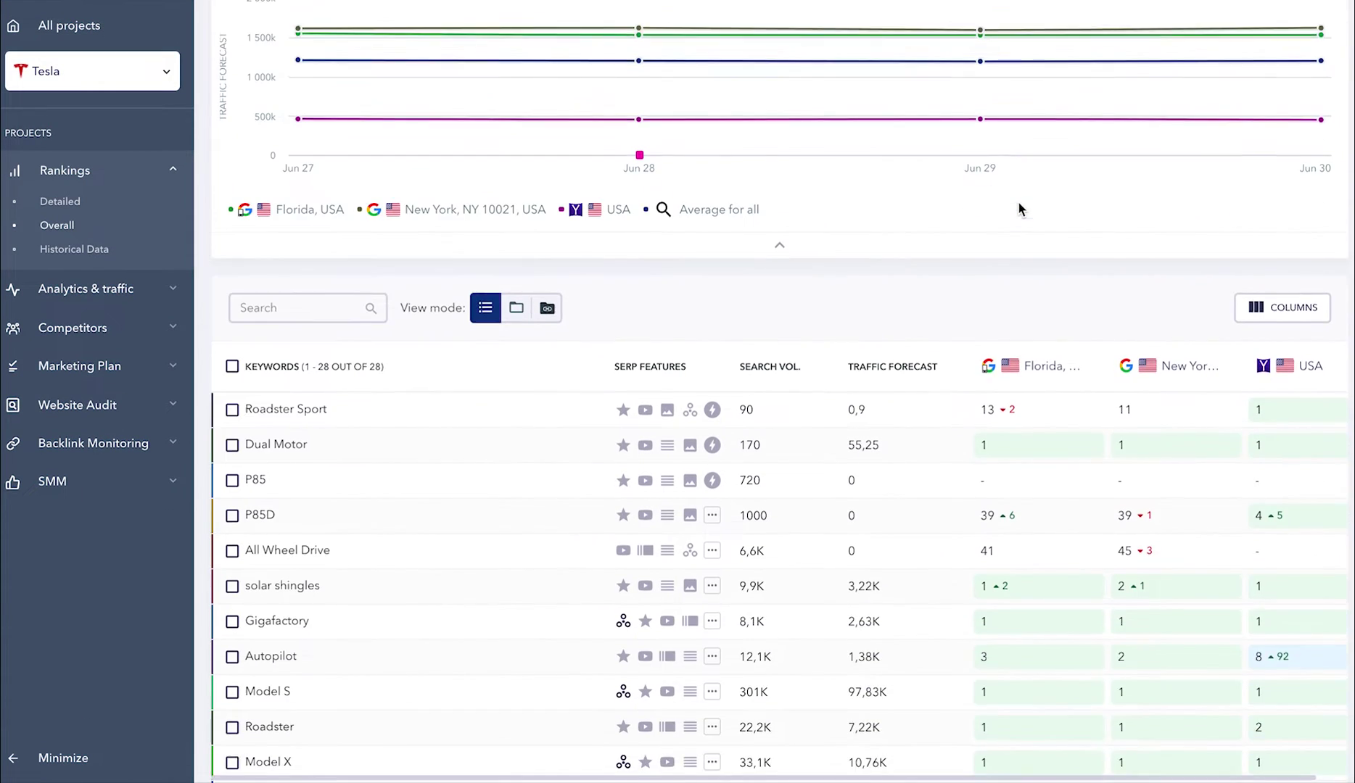
{"action": "scroll", "coordinate": [1018, 208], "scroll_direction": "up", "scroll_amount": 10}
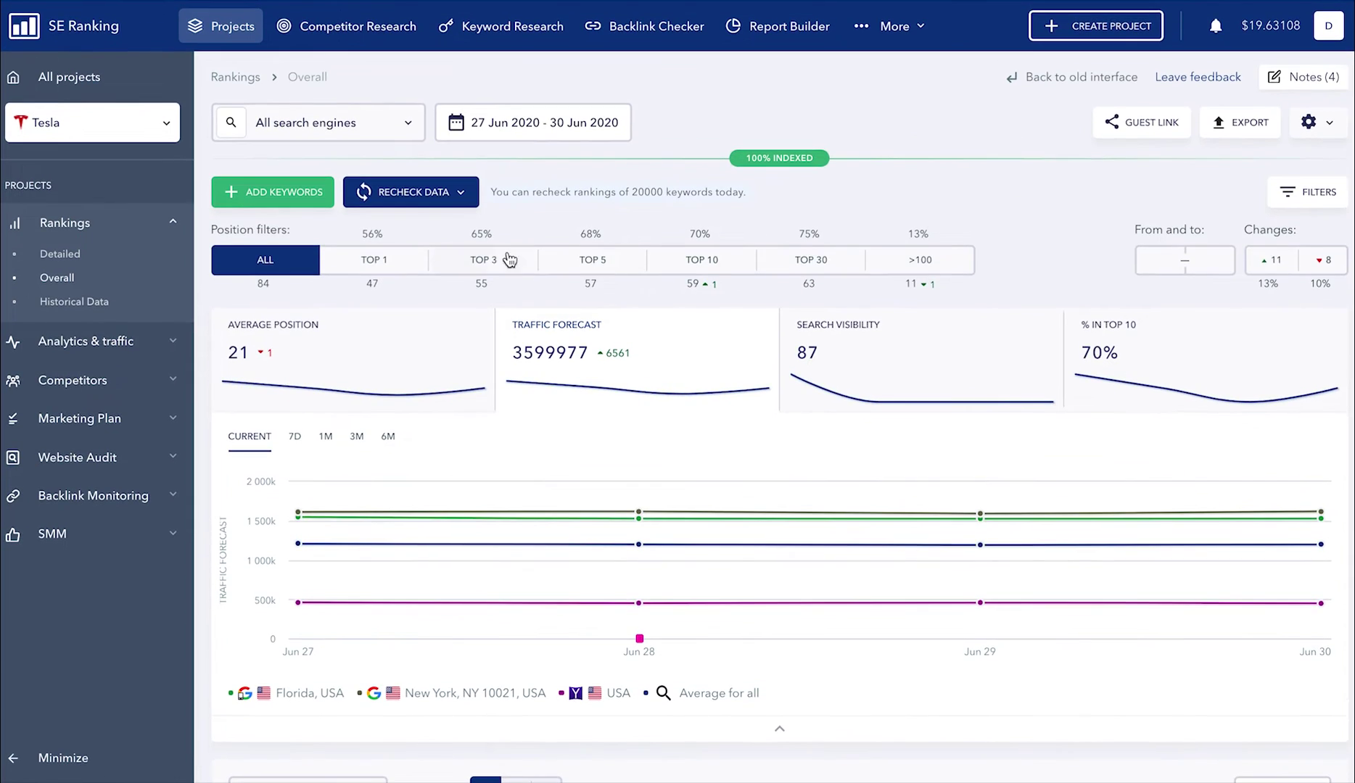
Open Tesla's detailed rankings and look over the Florida, USA chart and keyword table
{"action": "left_click", "coordinate": [61, 256]}
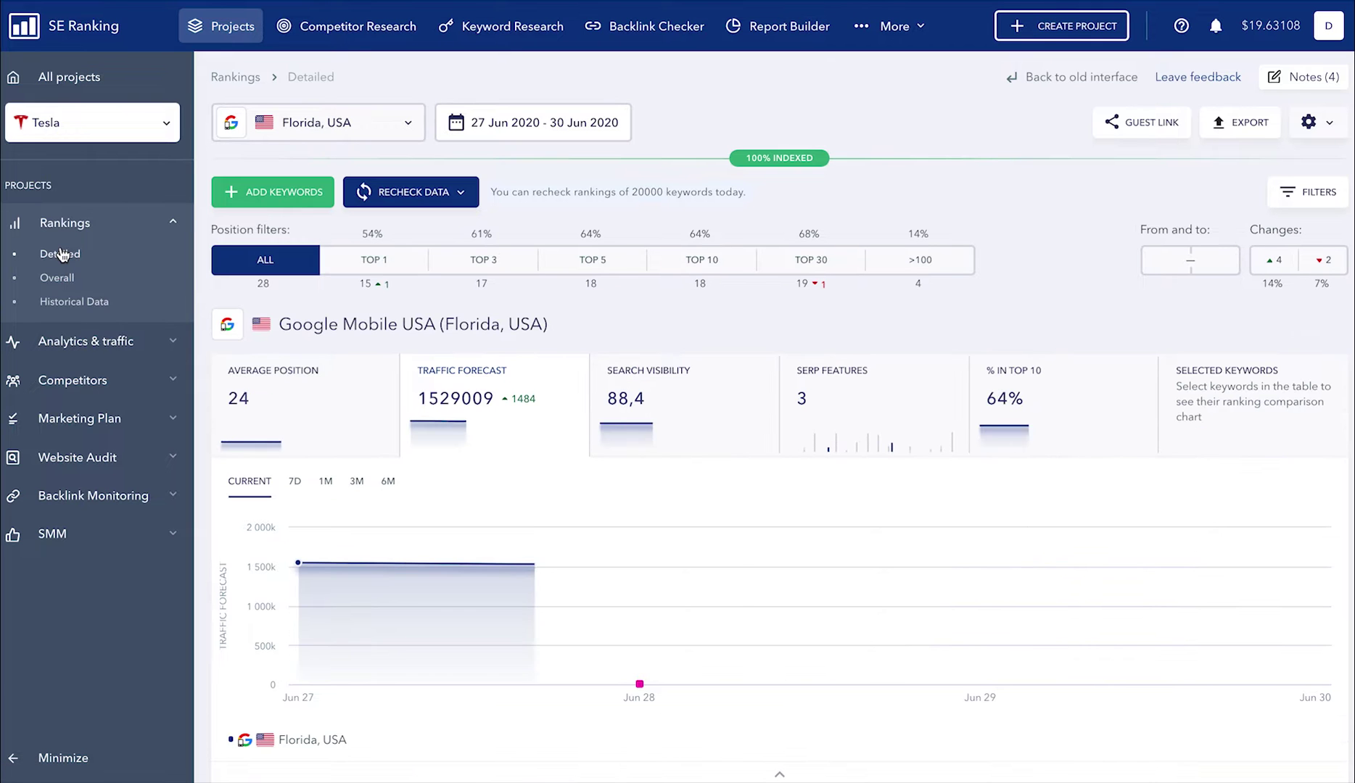
{"action": "scroll", "coordinate": [1013, 245], "scroll_direction": "down", "scroll_amount": 9}
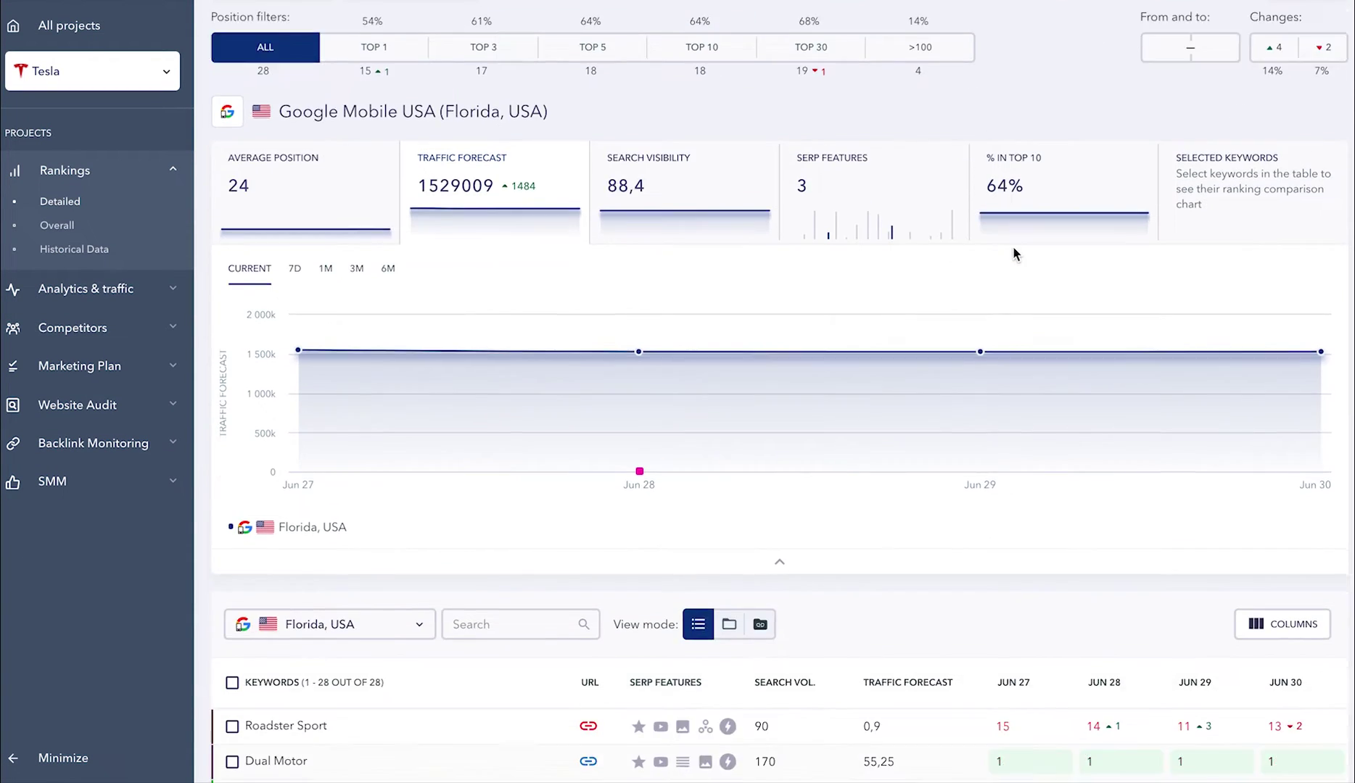
{"action": "scroll", "coordinate": [1014, 255], "scroll_direction": "up", "scroll_amount": 7}
{"action": "scroll", "coordinate": [1014, 255], "scroll_direction": "up", "scroll_amount": 2}
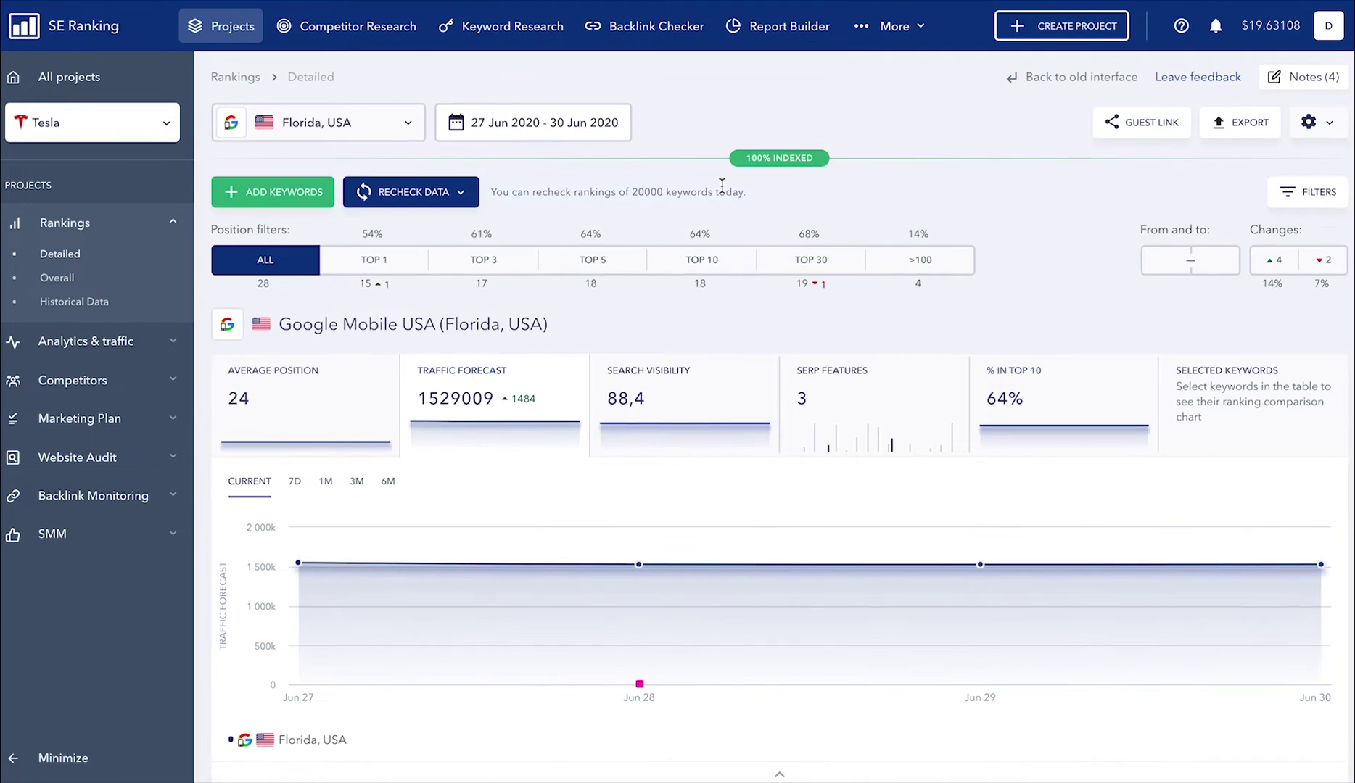
Inspect the date range calendar and the filter options for group, URL, tags and SERP features
{"action": "left_click", "coordinate": [615, 135]}
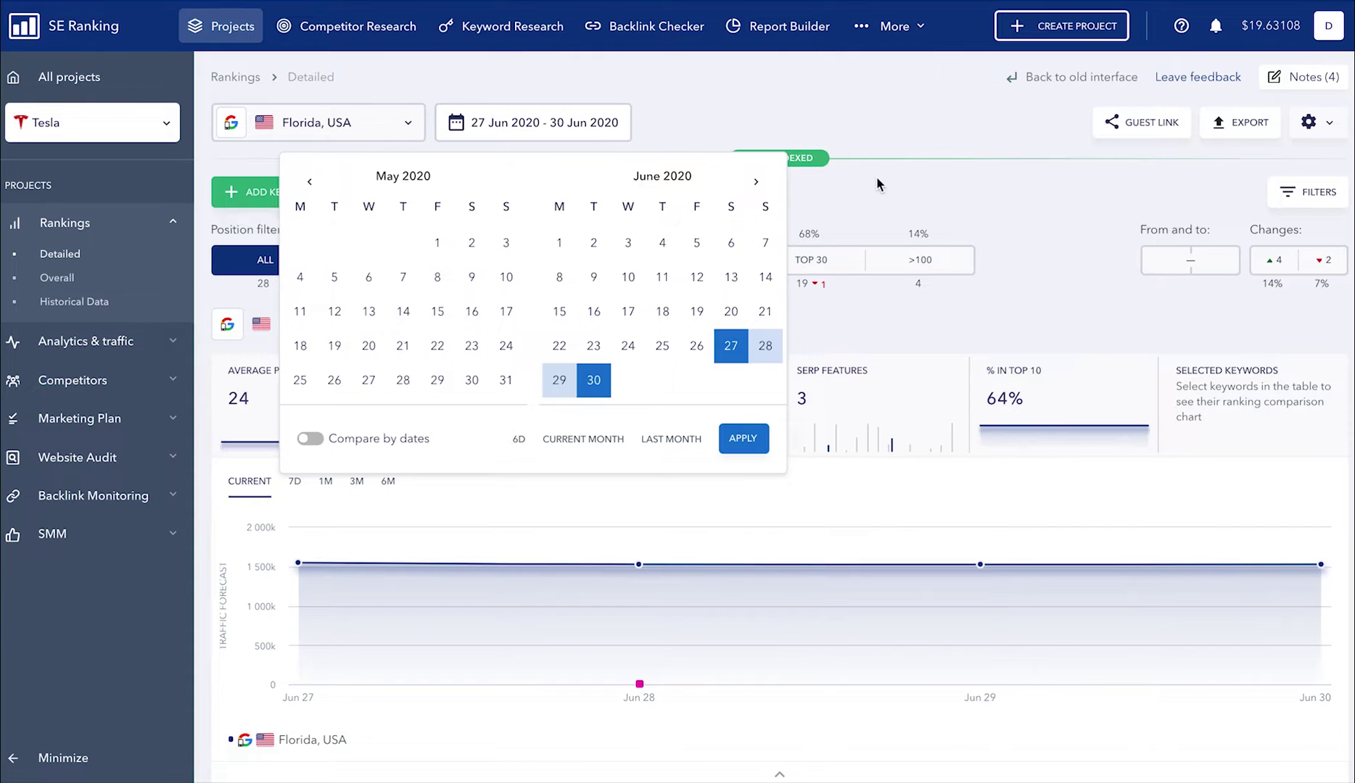
{"action": "left_click", "coordinate": [1284, 192]}
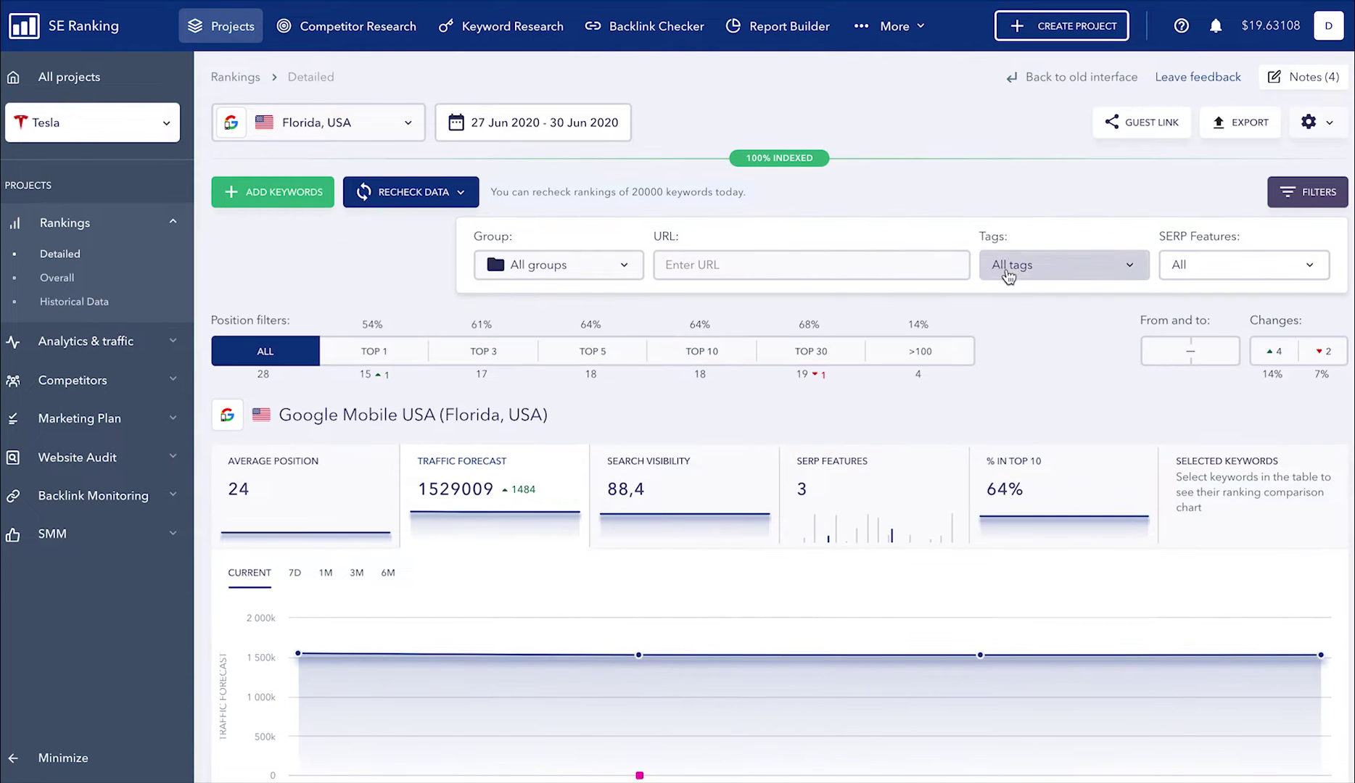
{"action": "left_click", "coordinate": [995, 200]}
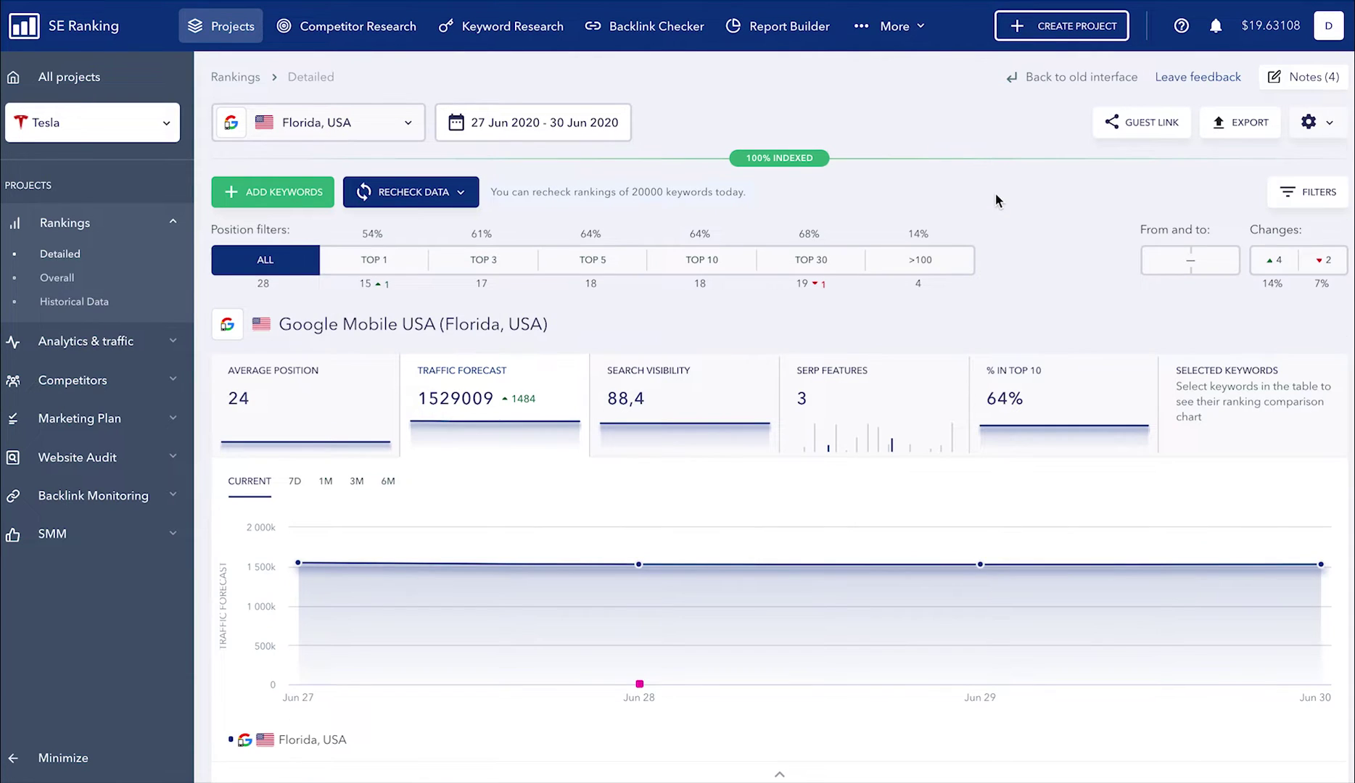
View the Florida, USA chart by average position, traffic forecast, search visibility, SERP features and % in top 10
{"action": "left_click", "coordinate": [325, 400]}
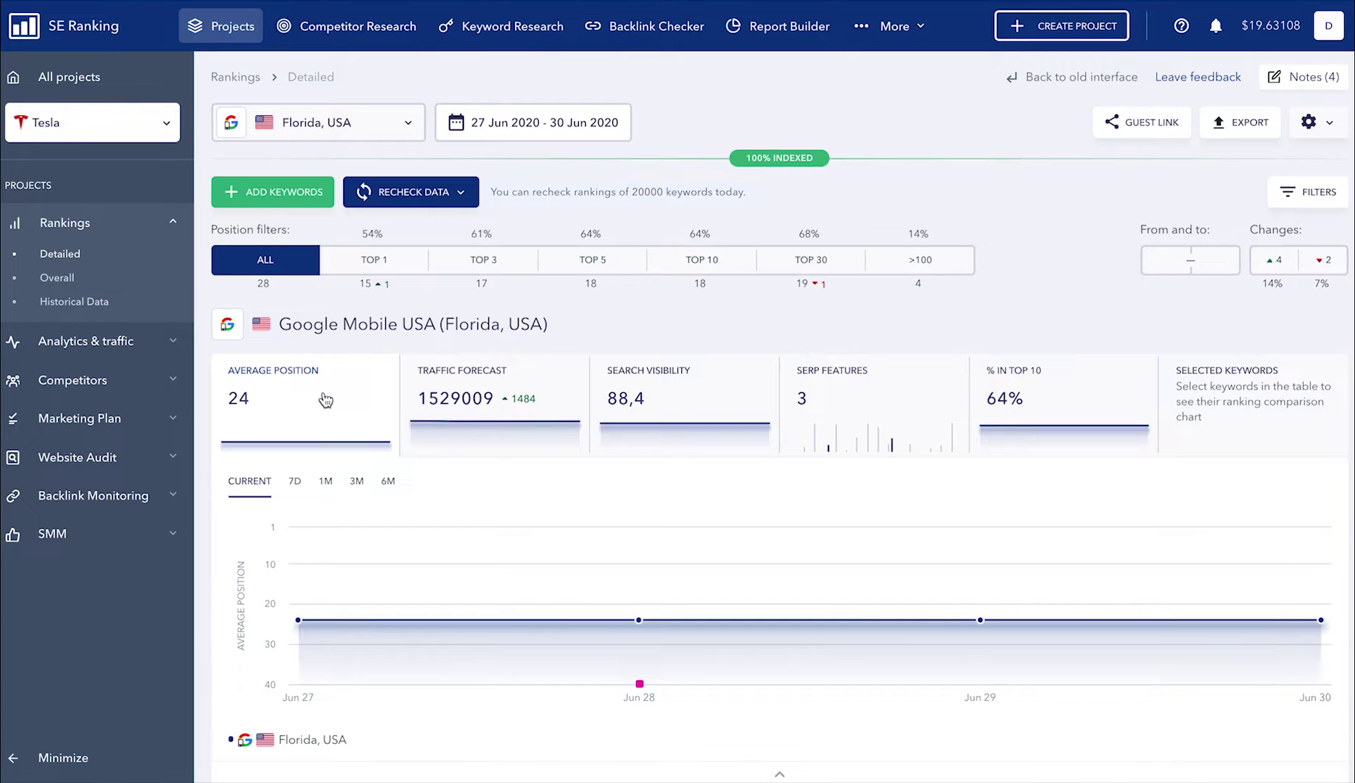
{"action": "left_click", "coordinate": [475, 401]}
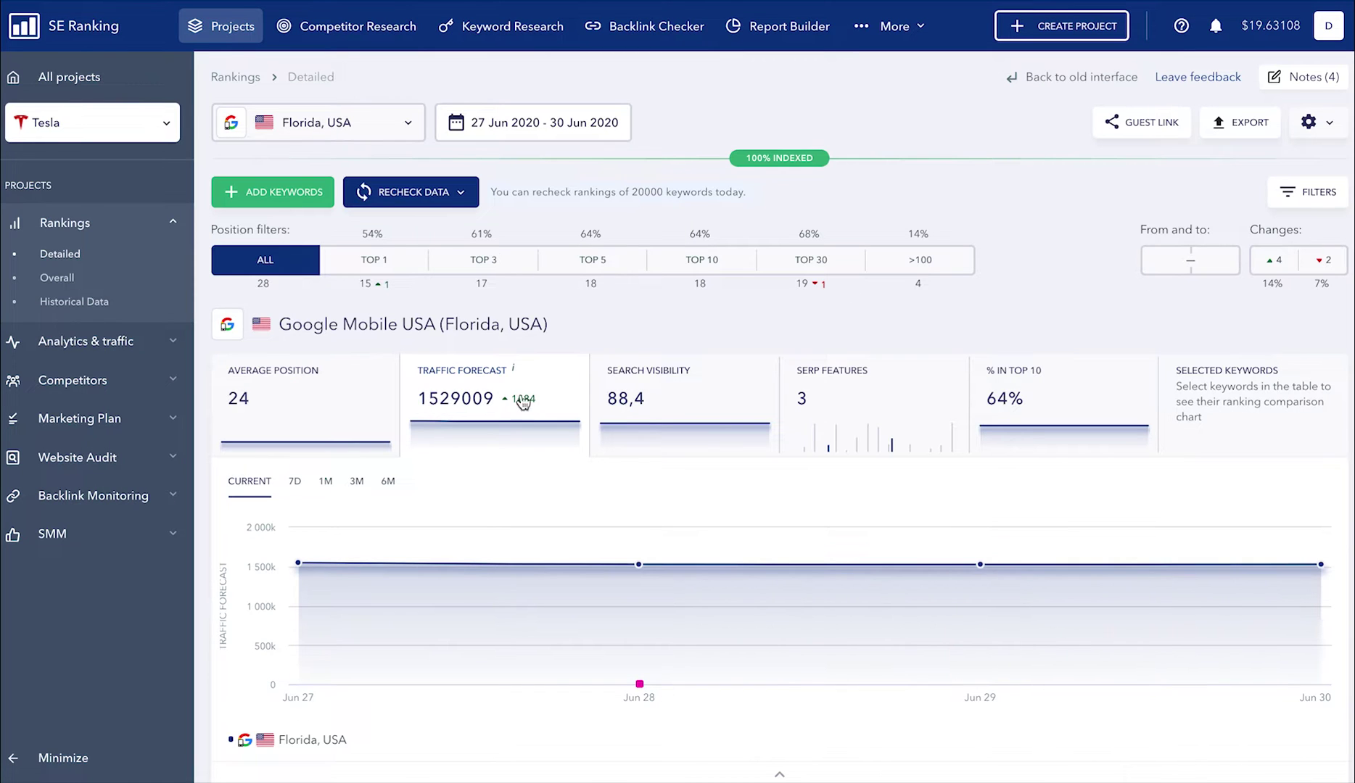
{"action": "left_click", "coordinate": [687, 398]}
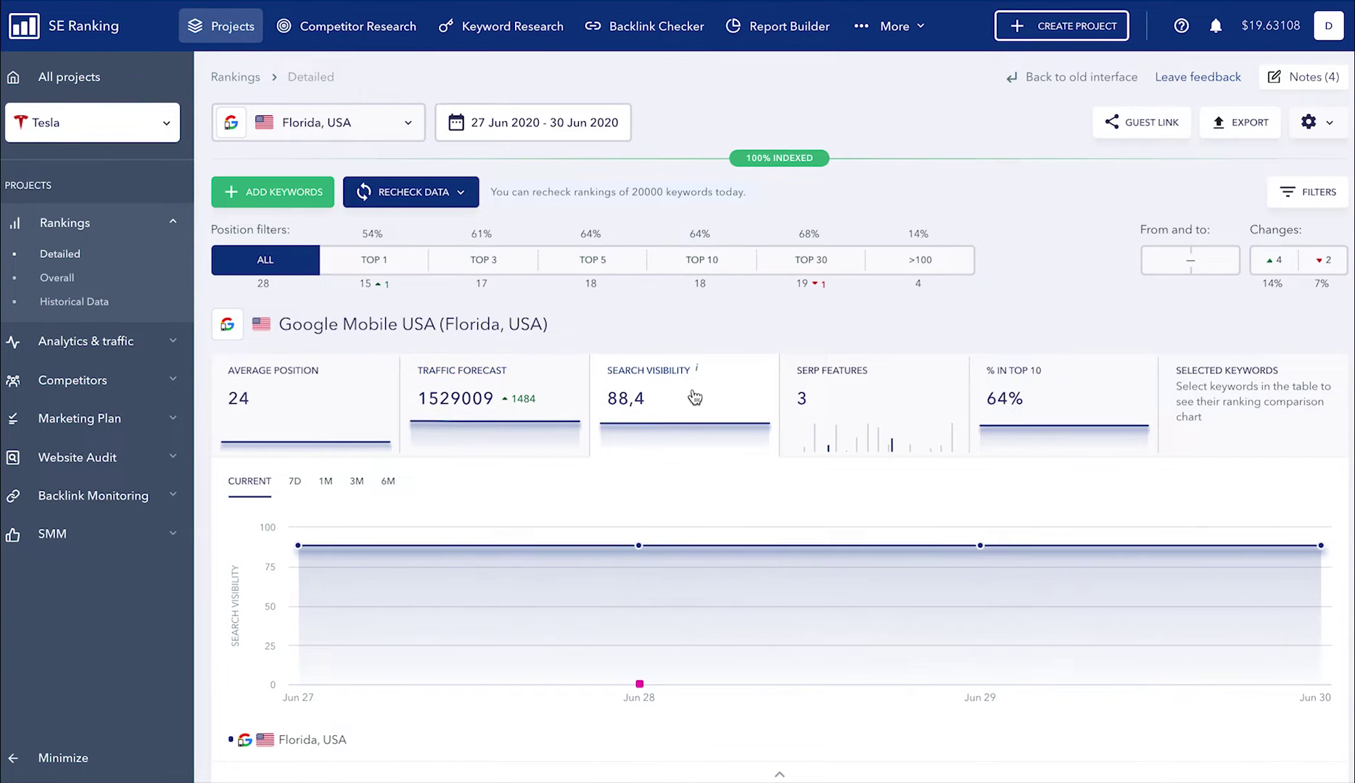
{"action": "left_click", "coordinate": [855, 392]}
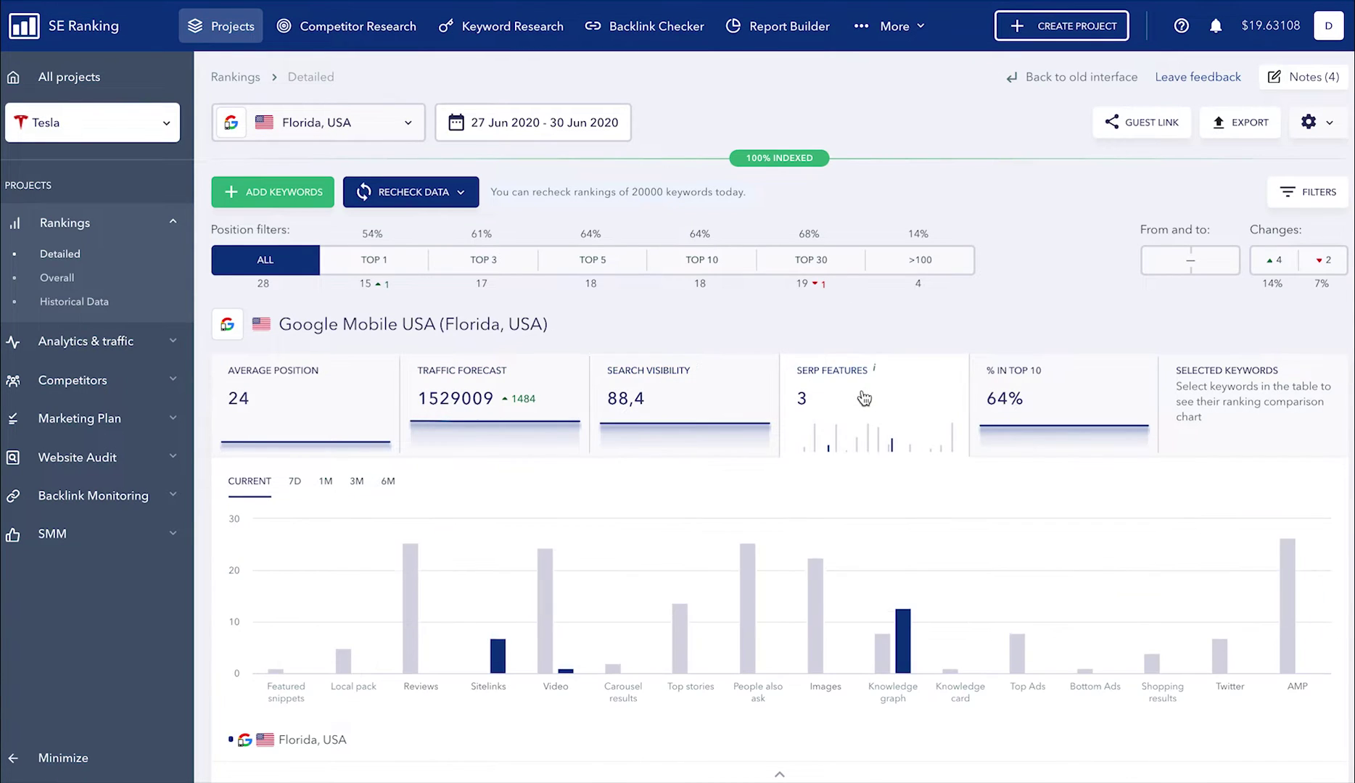
{"action": "left_click", "coordinate": [1064, 401]}
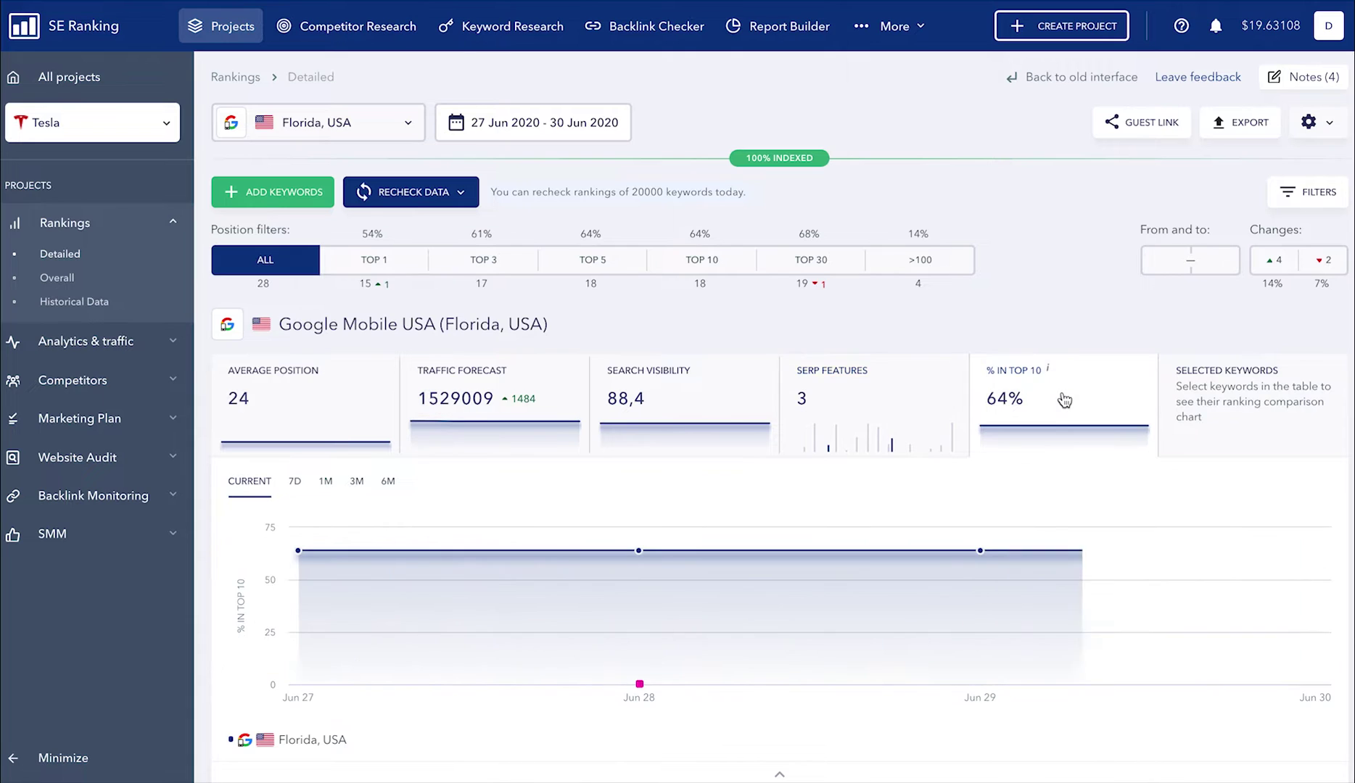
Review the options in the Ranking settings dialog and close it without saving
{"action": "left_click", "coordinate": [1314, 125]}
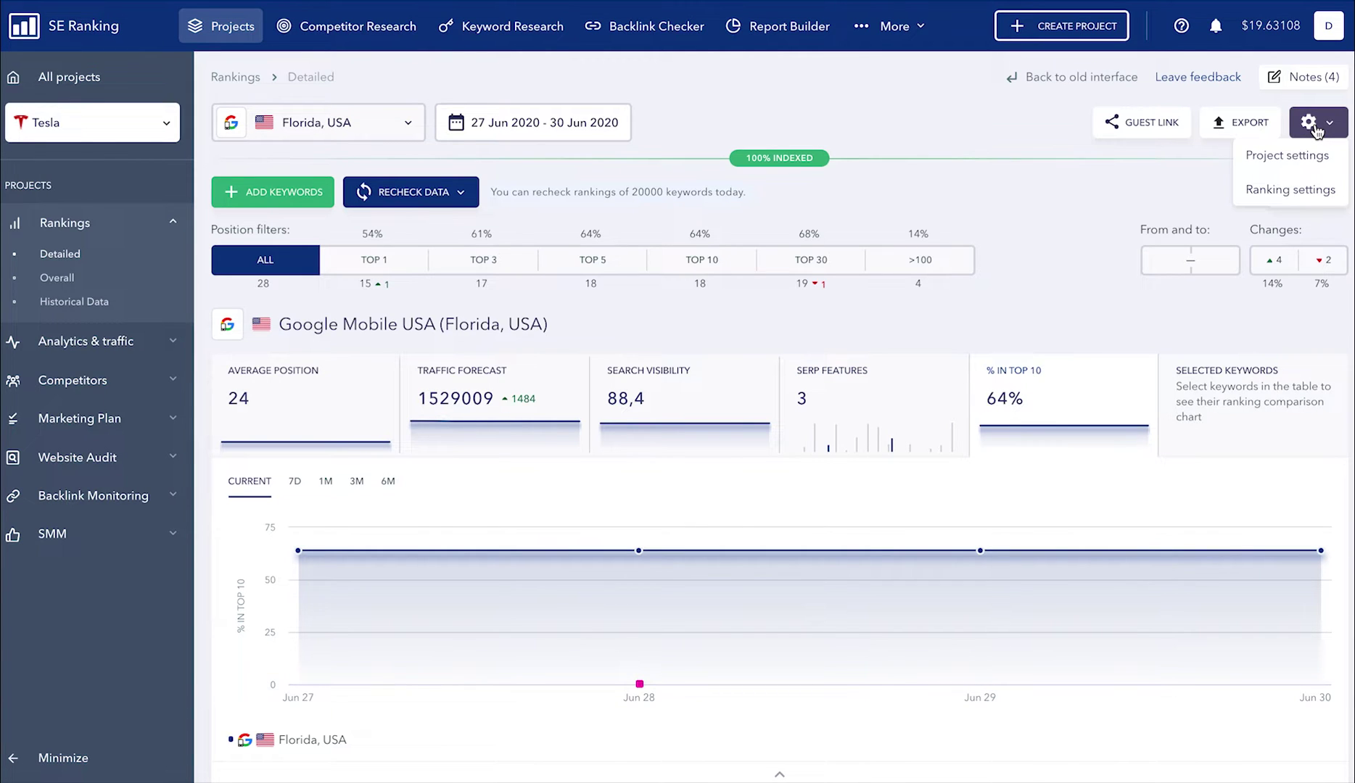
{"action": "left_click", "coordinate": [1294, 192]}
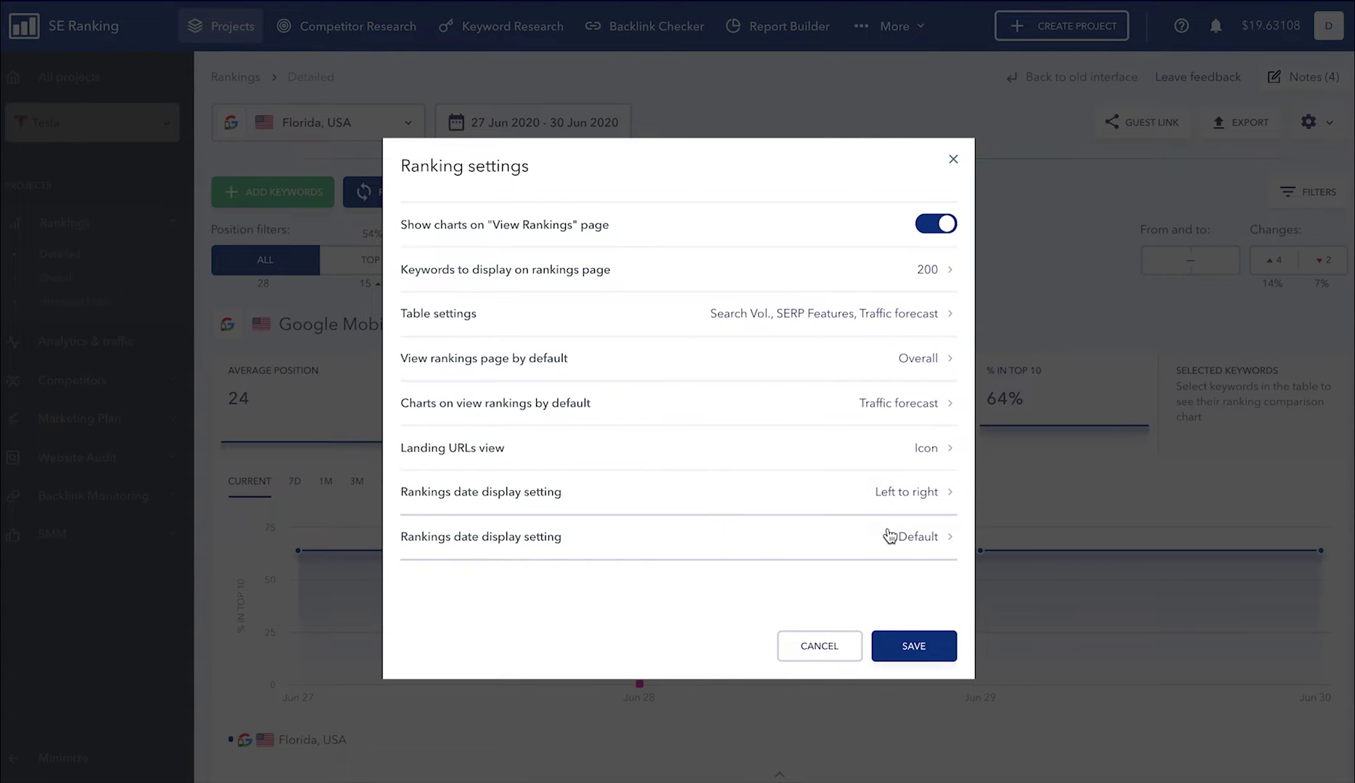
{"action": "left_click", "coordinate": [953, 161]}
Examine the Florida, USA keyword table for daily positions, search volume, SERP features and traffic forecast
{"action": "scroll", "coordinate": [952, 166], "scroll_direction": "down", "scroll_amount": 10}
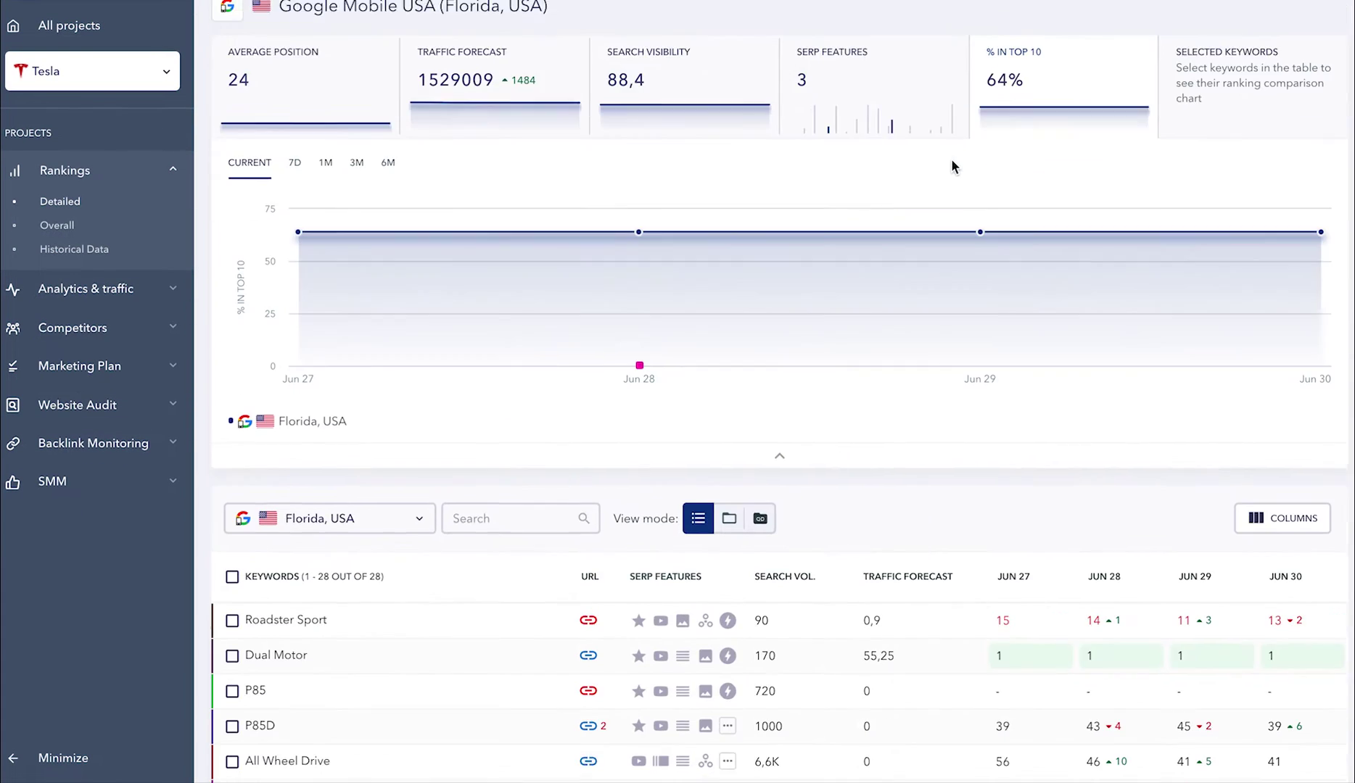
{"action": "scroll", "coordinate": [952, 166], "scroll_direction": "down", "scroll_amount": 1}
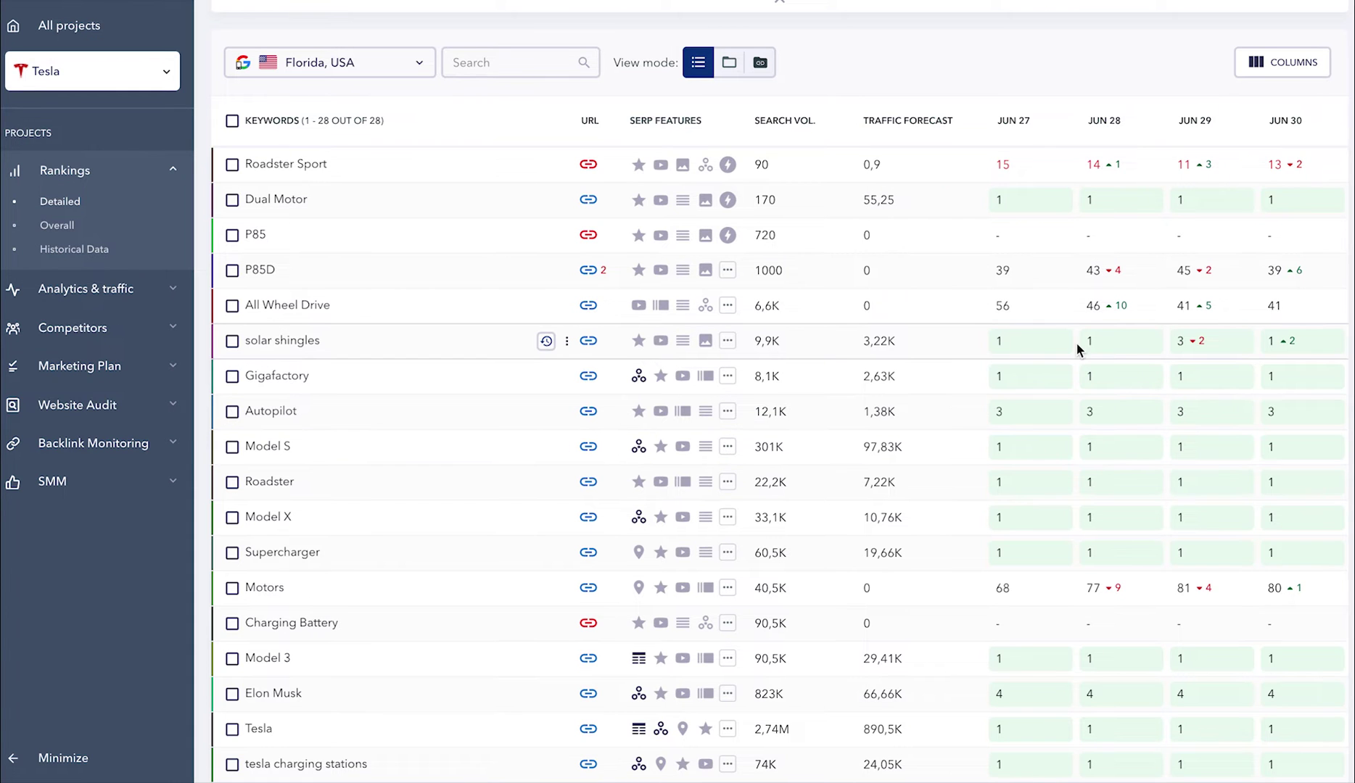
{"action": "scroll", "coordinate": [1074, 356], "scroll_direction": "down", "scroll_amount": 1}
{"action": "scroll", "coordinate": [1075, 356], "scroll_direction": "down", "scroll_amount": 5}
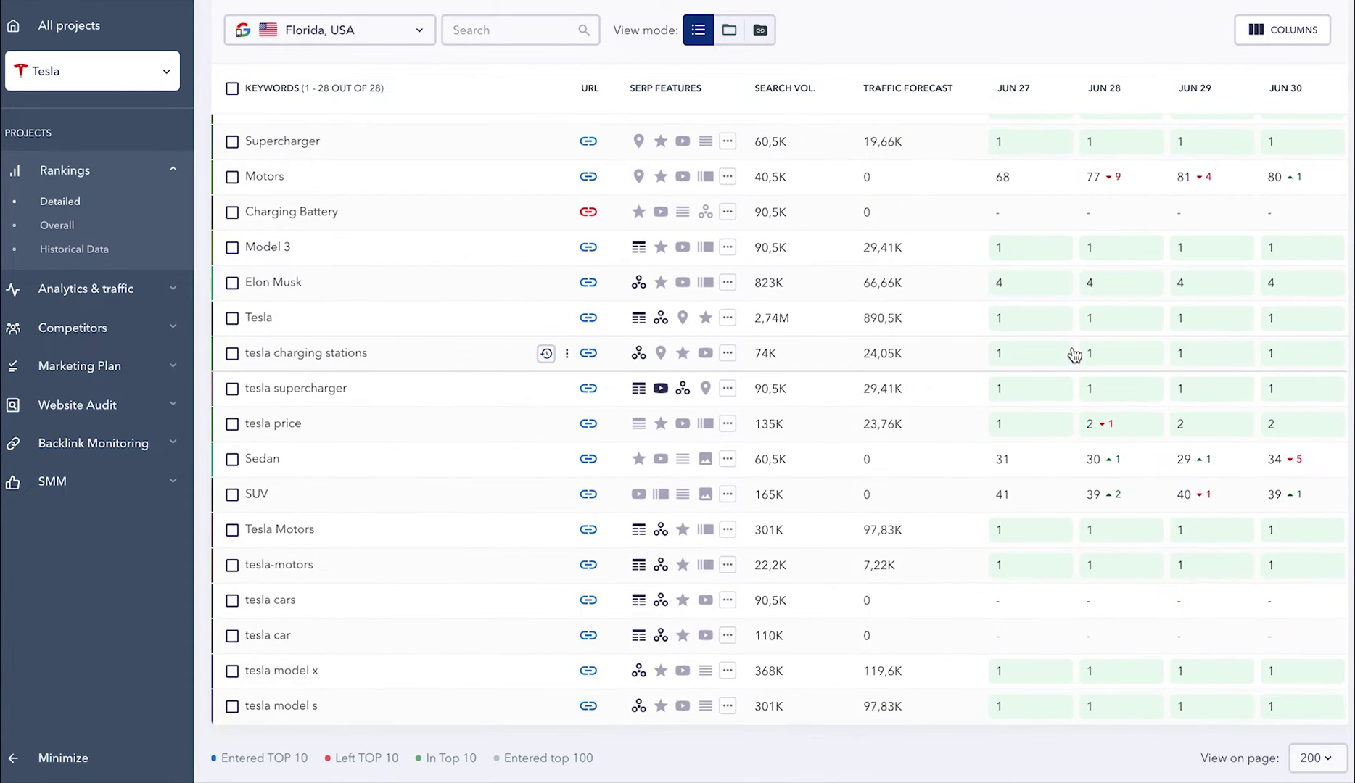
{"action": "scroll", "coordinate": [1074, 355], "scroll_direction": "up", "scroll_amount": 10}
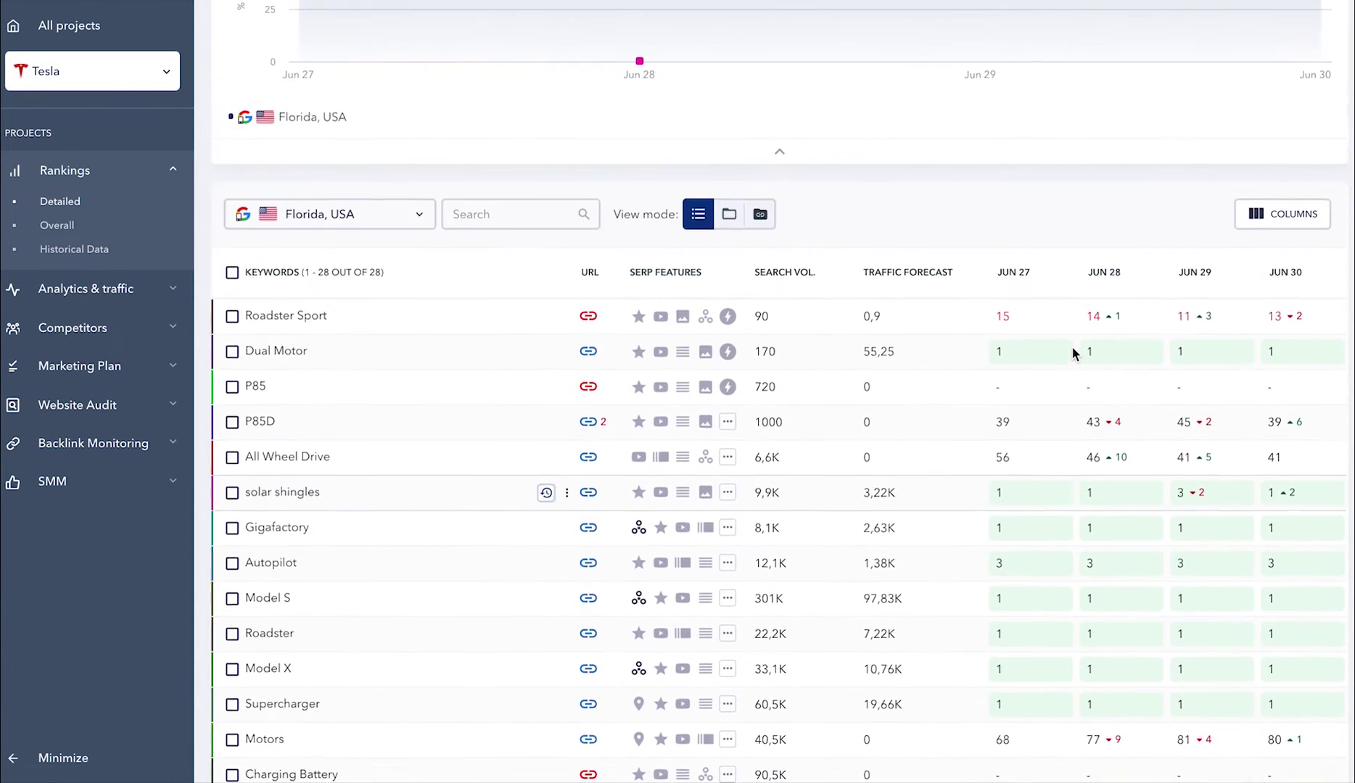
{"action": "scroll", "coordinate": [1074, 355], "scroll_direction": "up", "scroll_amount": 6}
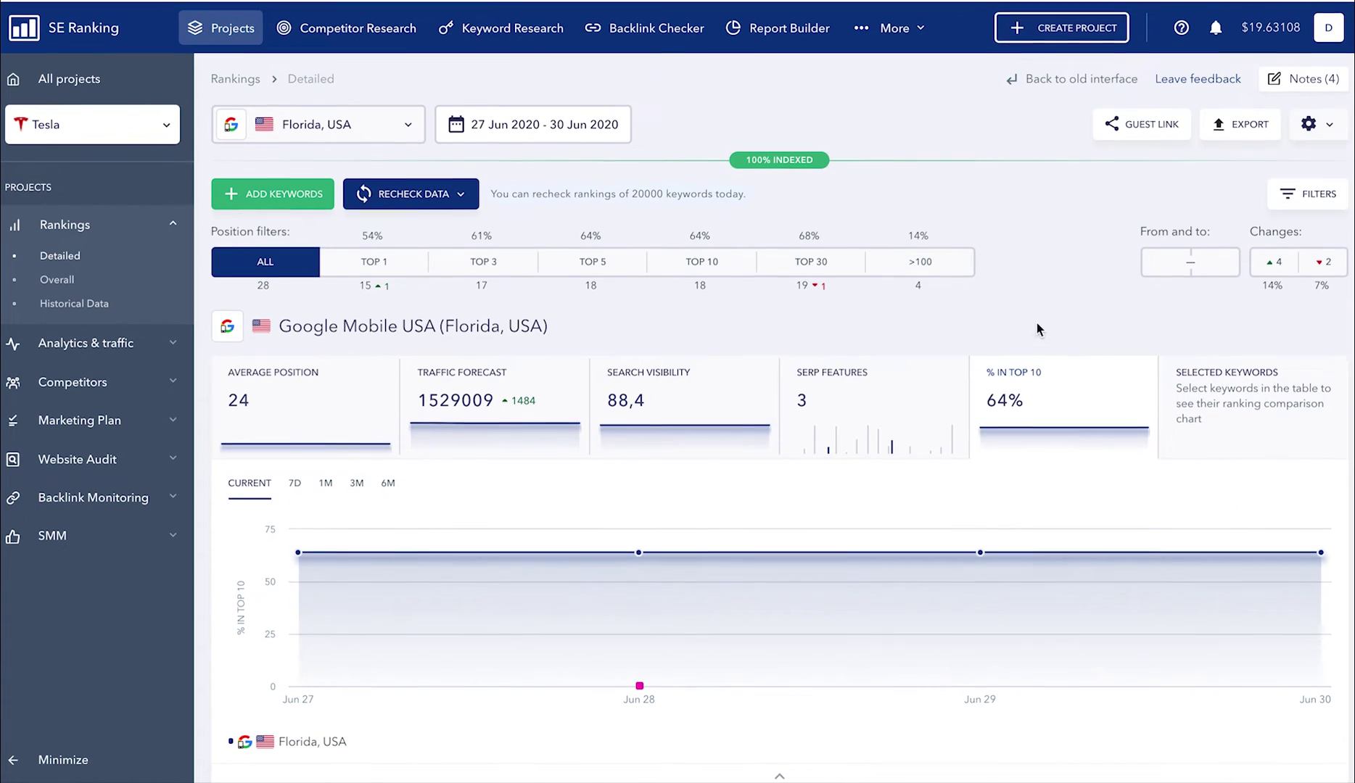
Switch Tesla's detailed rankings to the Yahoo USA search engine and look over its data
{"action": "left_click", "coordinate": [407, 133]}
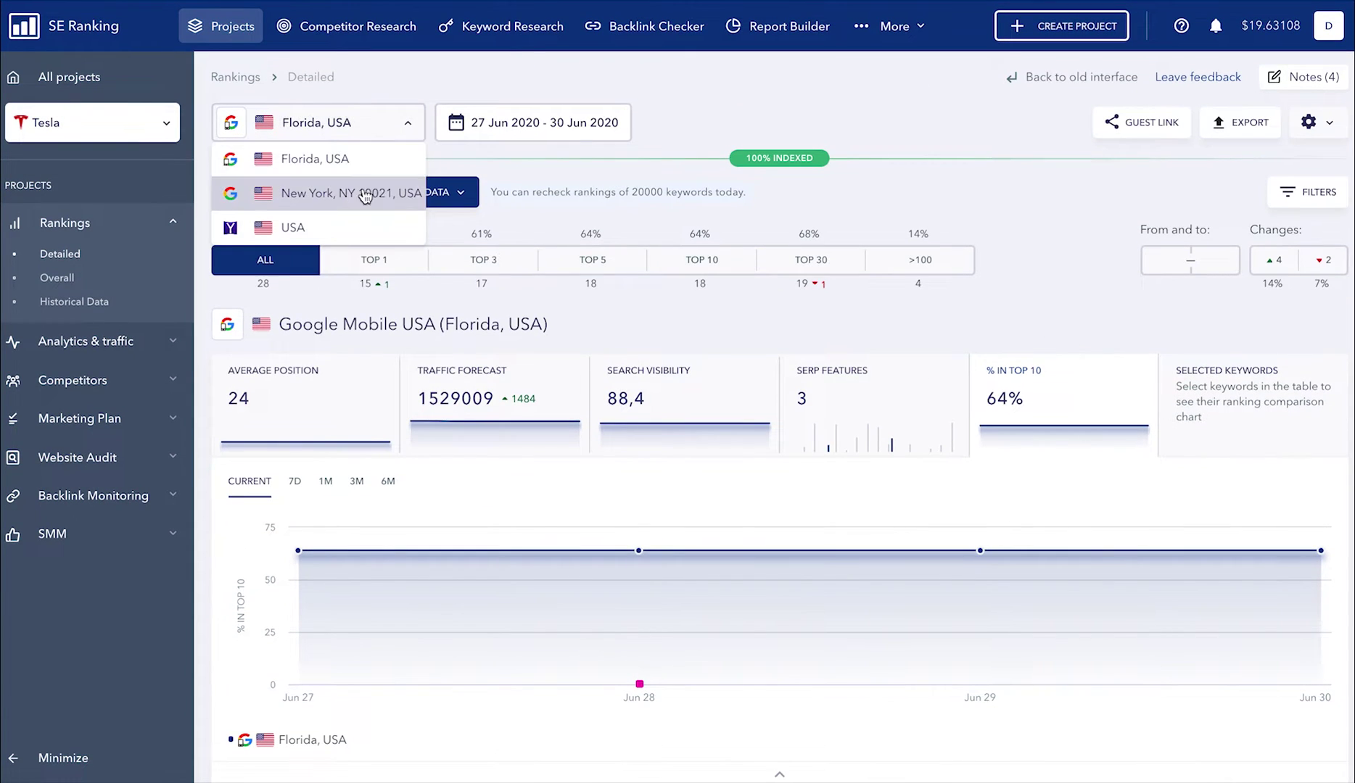
{"action": "left_click", "coordinate": [358, 228]}
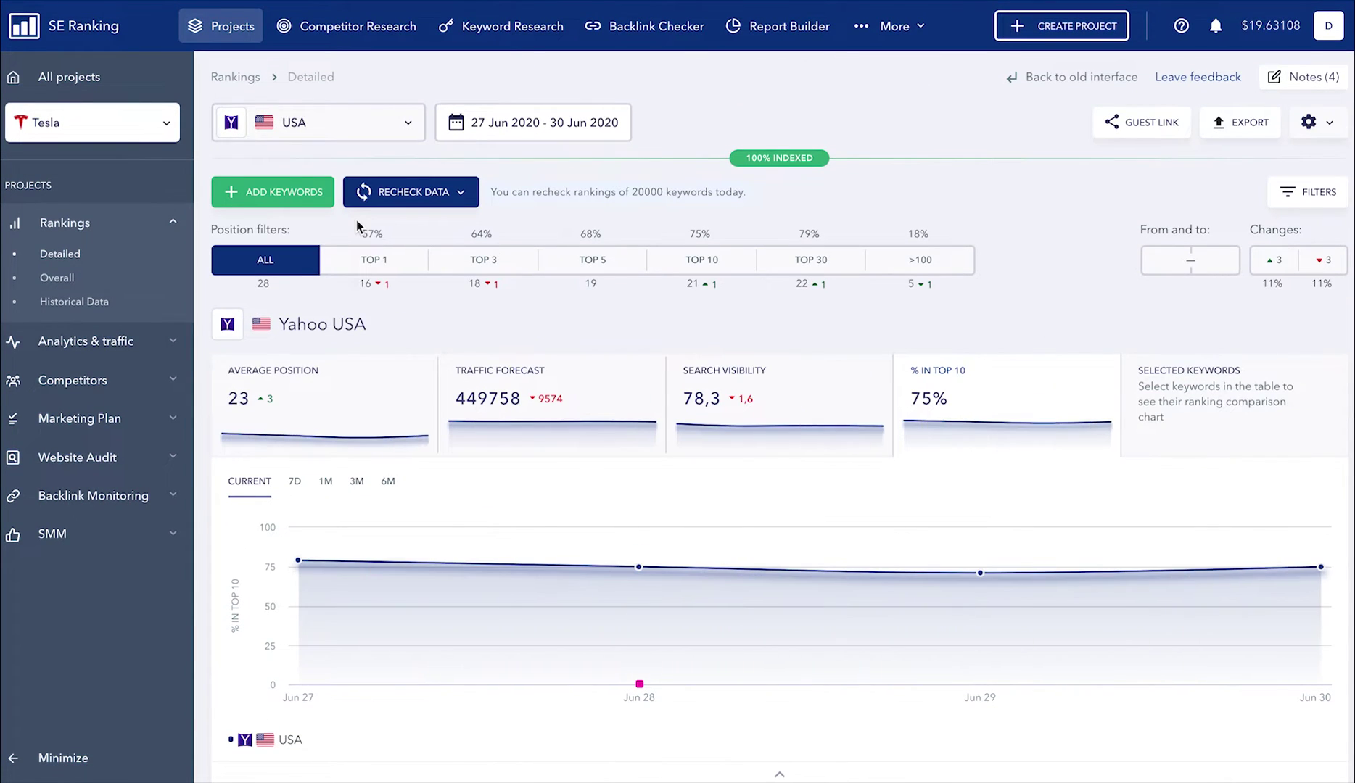
{"action": "scroll", "coordinate": [356, 219], "scroll_direction": "down", "scroll_amount": 3}
{"action": "scroll", "coordinate": [355, 218], "scroll_direction": "down", "scroll_amount": 4}
{"action": "scroll", "coordinate": [355, 218], "scroll_direction": "up", "scroll_amount": 8}
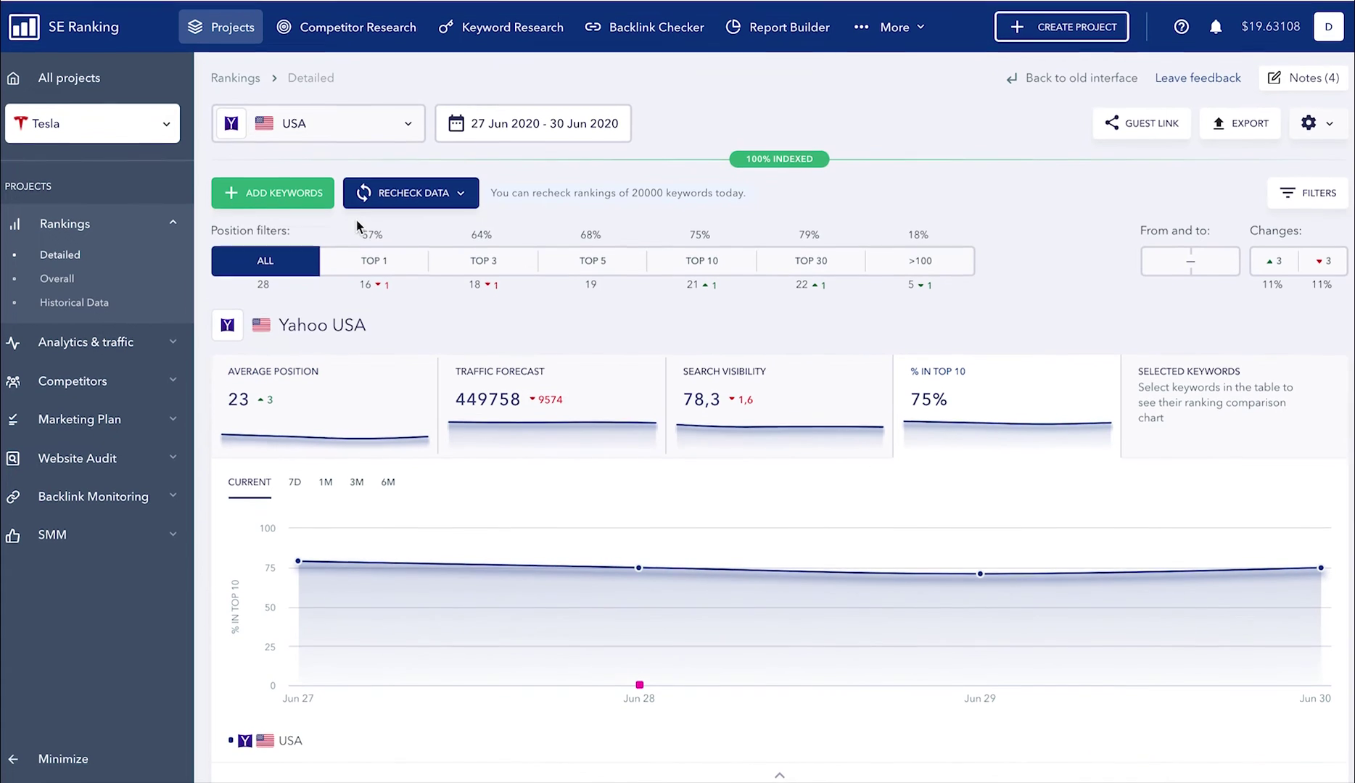
{"action": "left_click", "coordinate": [1299, 77]}
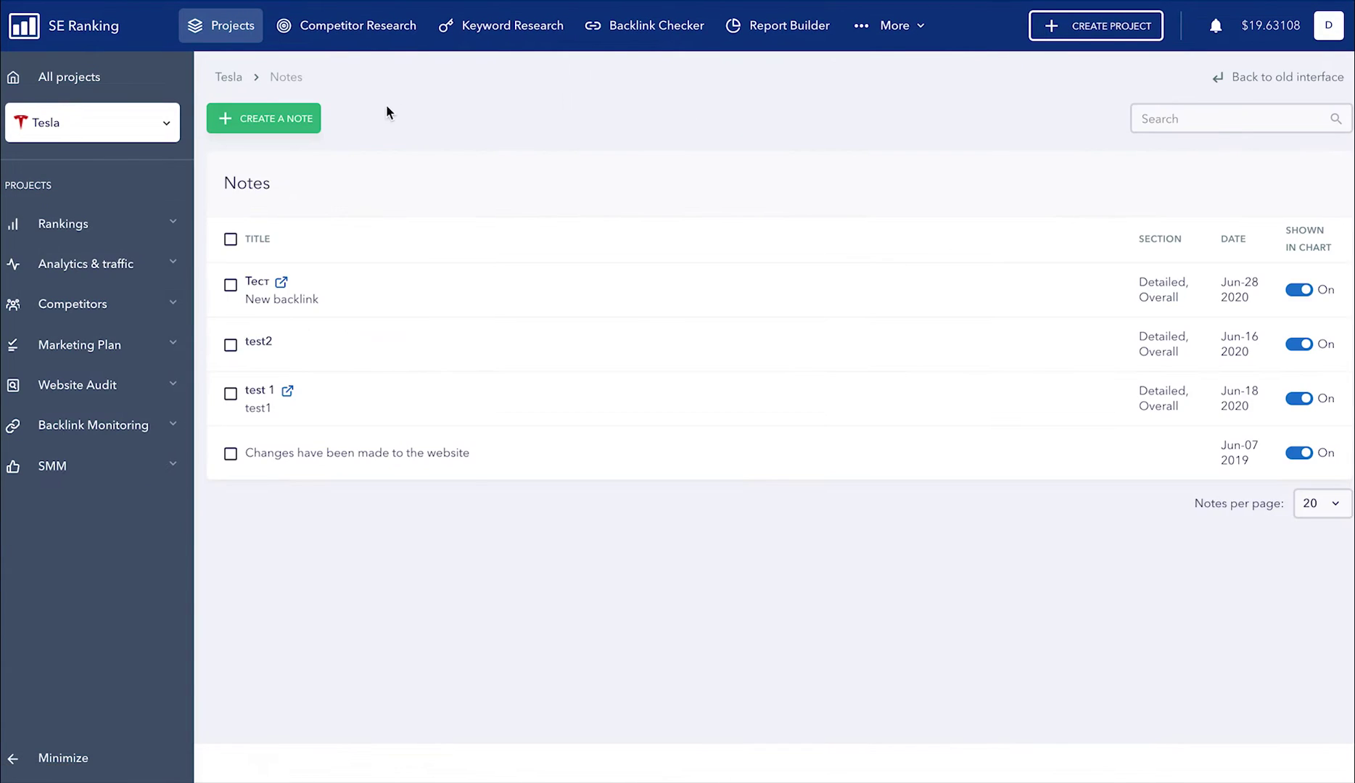
{"action": "left_click", "coordinate": [283, 118]}
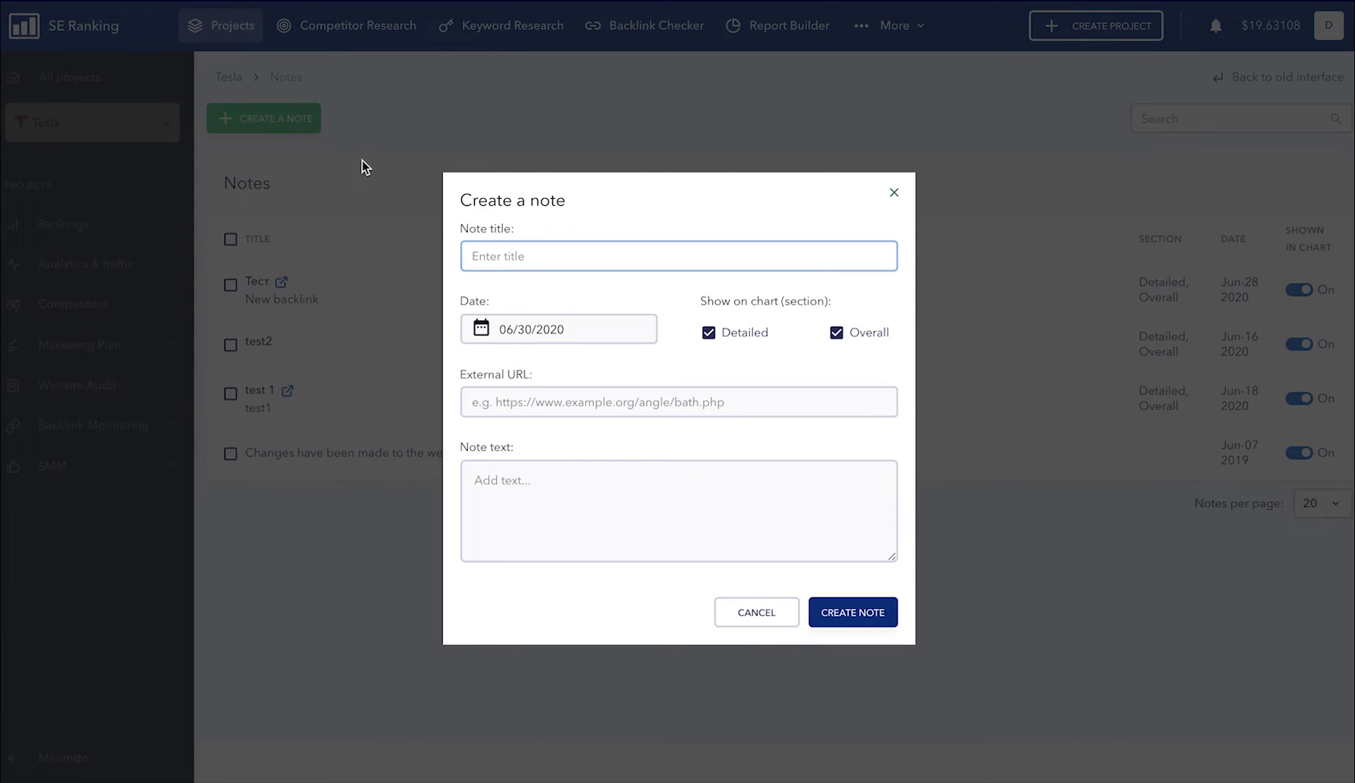
{"action": "type", "text": "Test"}
{"action": "left_click", "coordinate": [557, 403]}
{"action": "type", "text": "https://www.waterstones.com/books/bestsellers"}
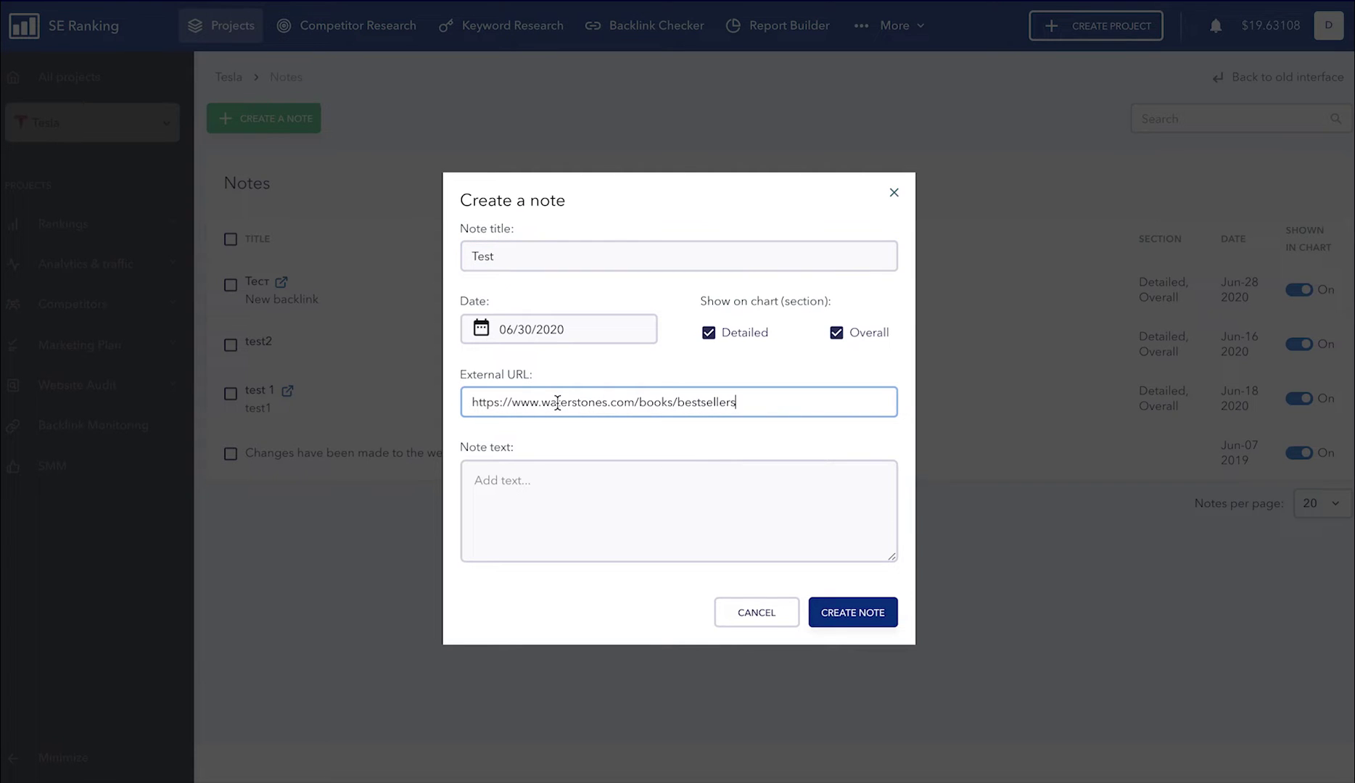
{"action": "left_click", "coordinate": [845, 613]}
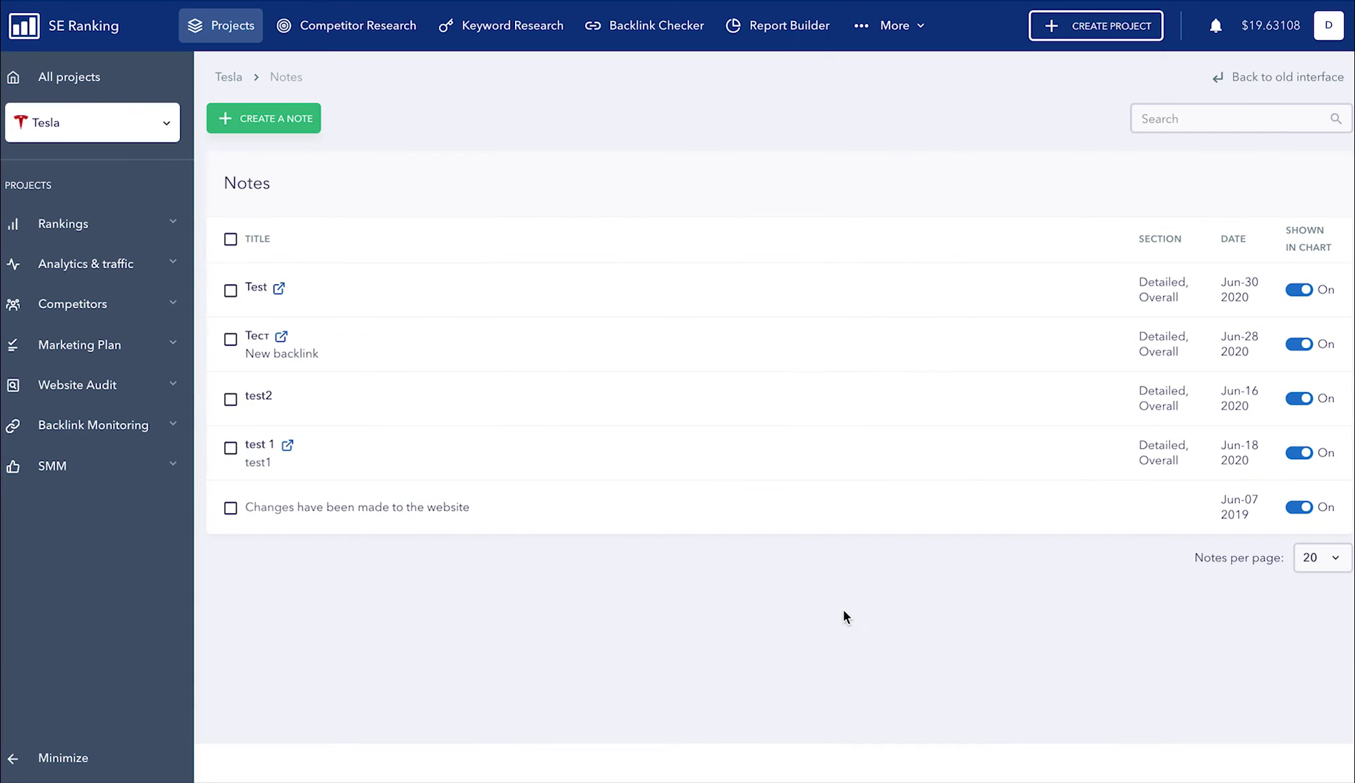
Return to Tesla's detailed rankings and view the note markers for Jun 28 and Jun 30 on the traffic forecast chart
{"action": "left_click", "coordinate": [134, 229]}
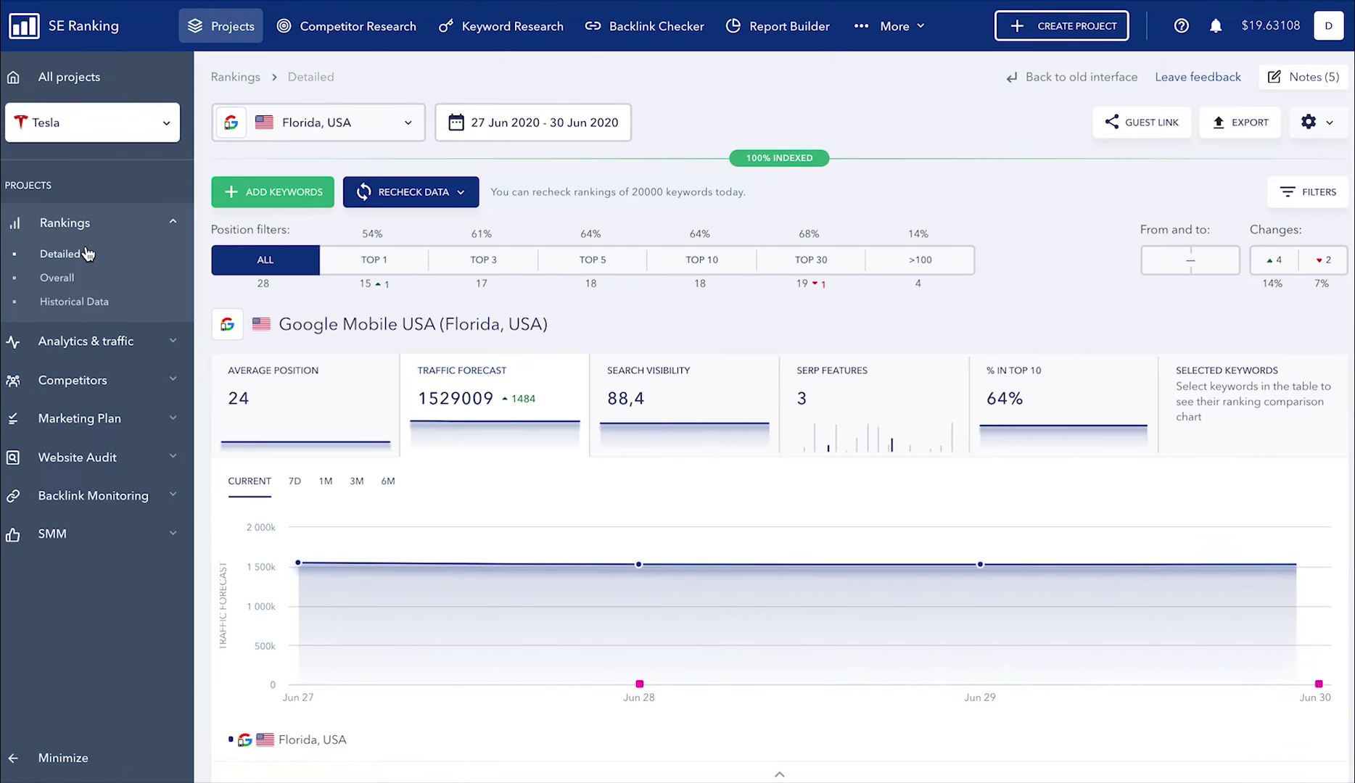
{"action": "scroll", "coordinate": [87, 253], "scroll_direction": "down", "scroll_amount": 1}
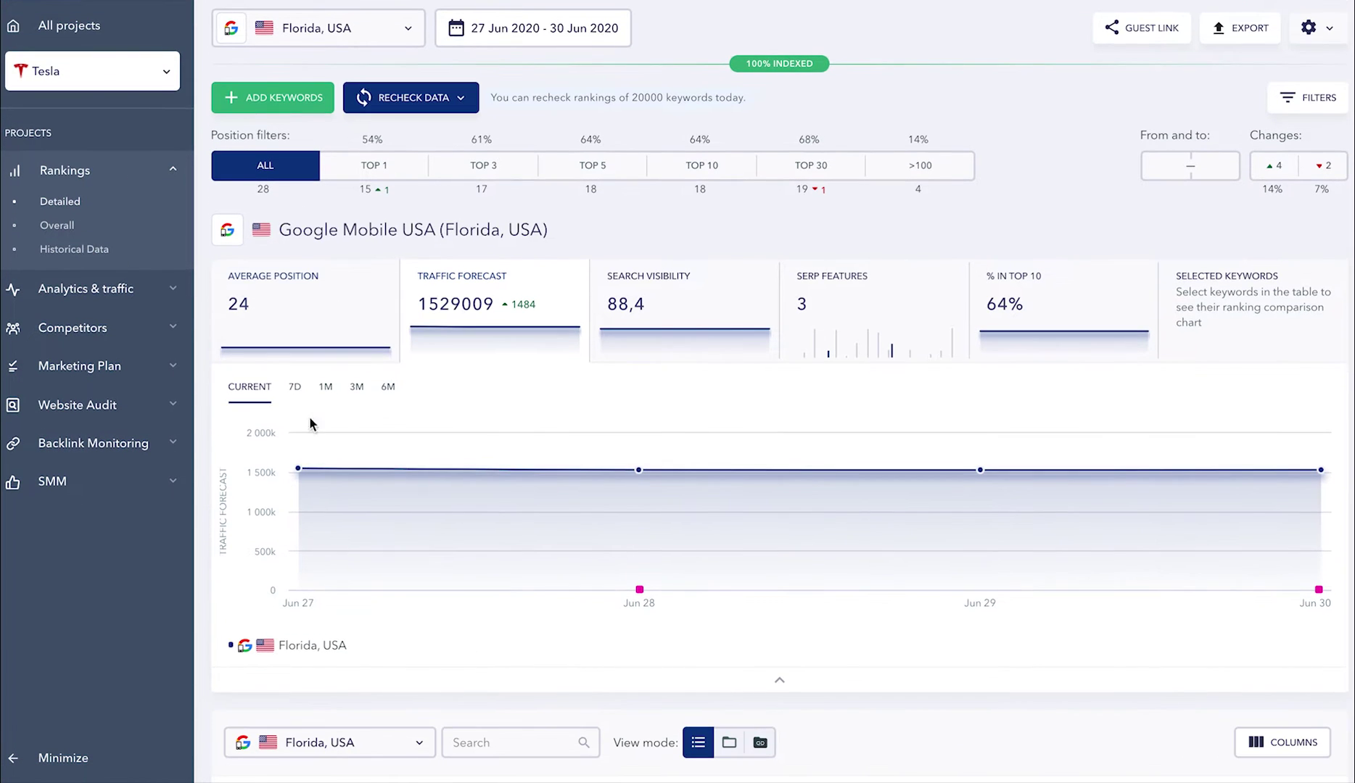
{"action": "left_click", "coordinate": [640, 590]}
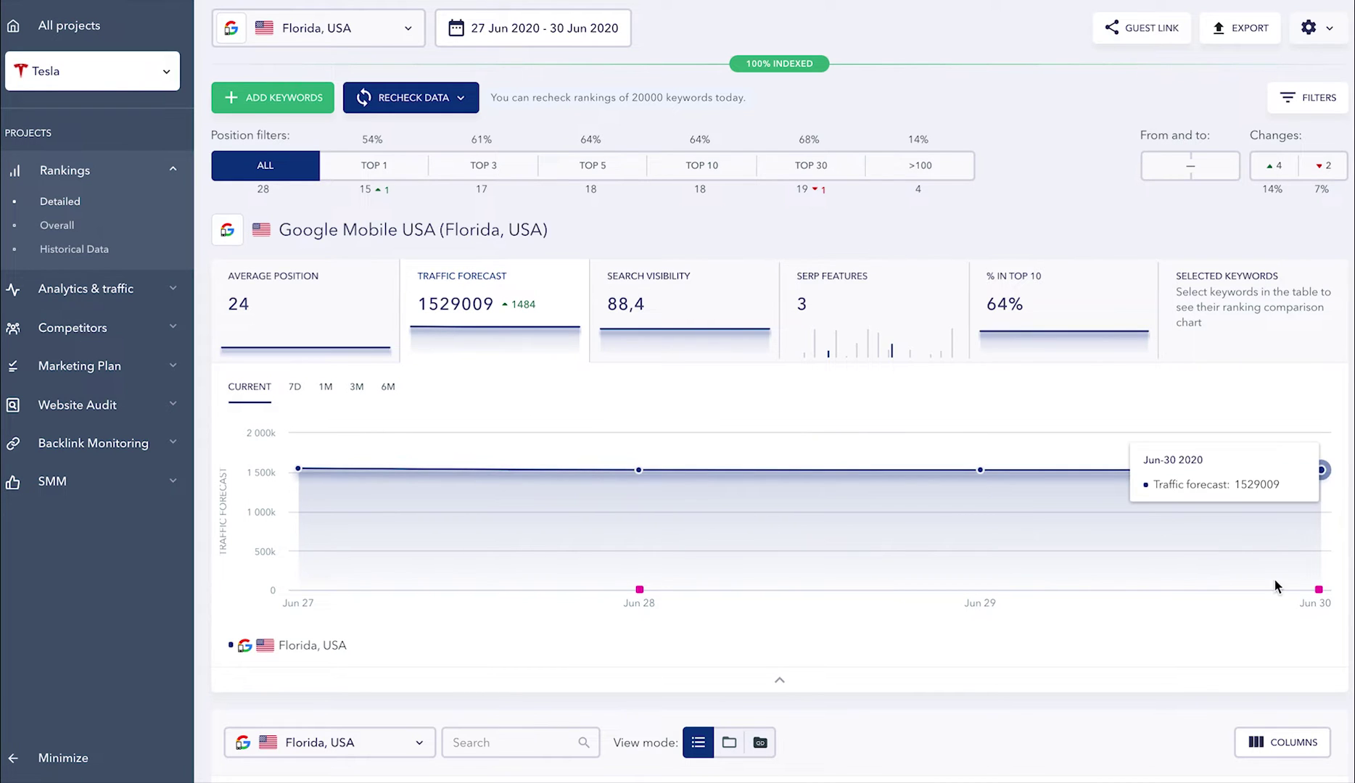
{"action": "left_click", "coordinate": [1318, 590]}
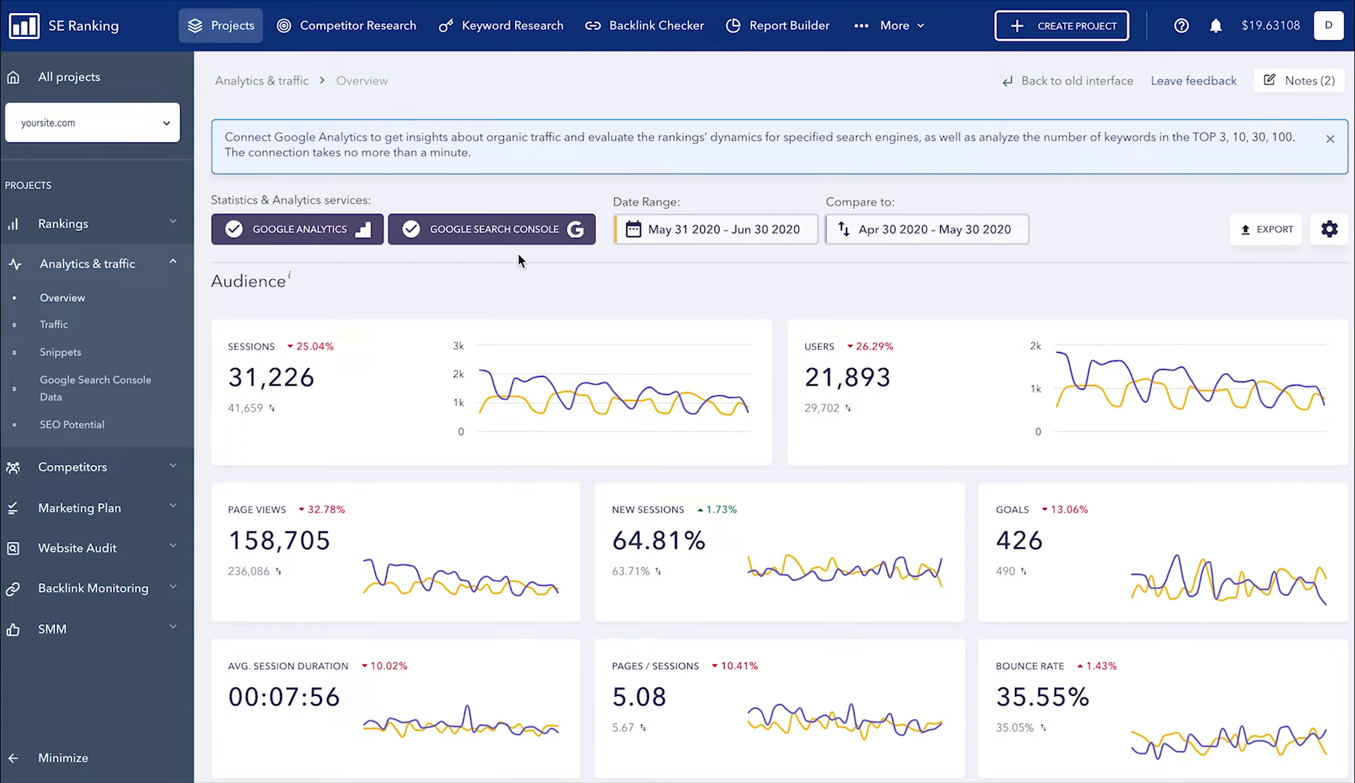
Examine the yoursite.com analytics overview, from audience, location and traffic sources to search visibility, keyword importance, rankings and keyword changes
{"action": "scroll", "coordinate": [519, 256], "scroll_direction": "down", "scroll_amount": 5}
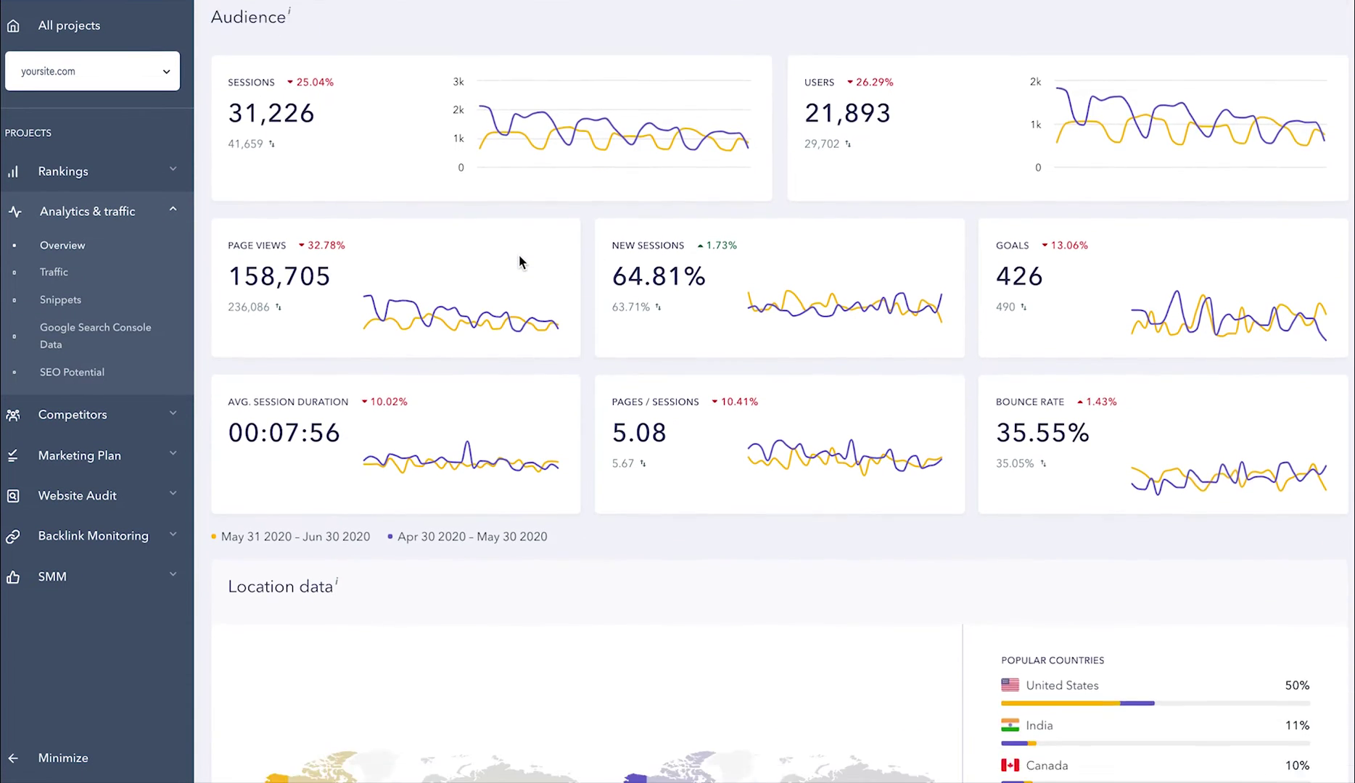
{"action": "scroll", "coordinate": [518, 256], "scroll_direction": "down", "scroll_amount": 7}
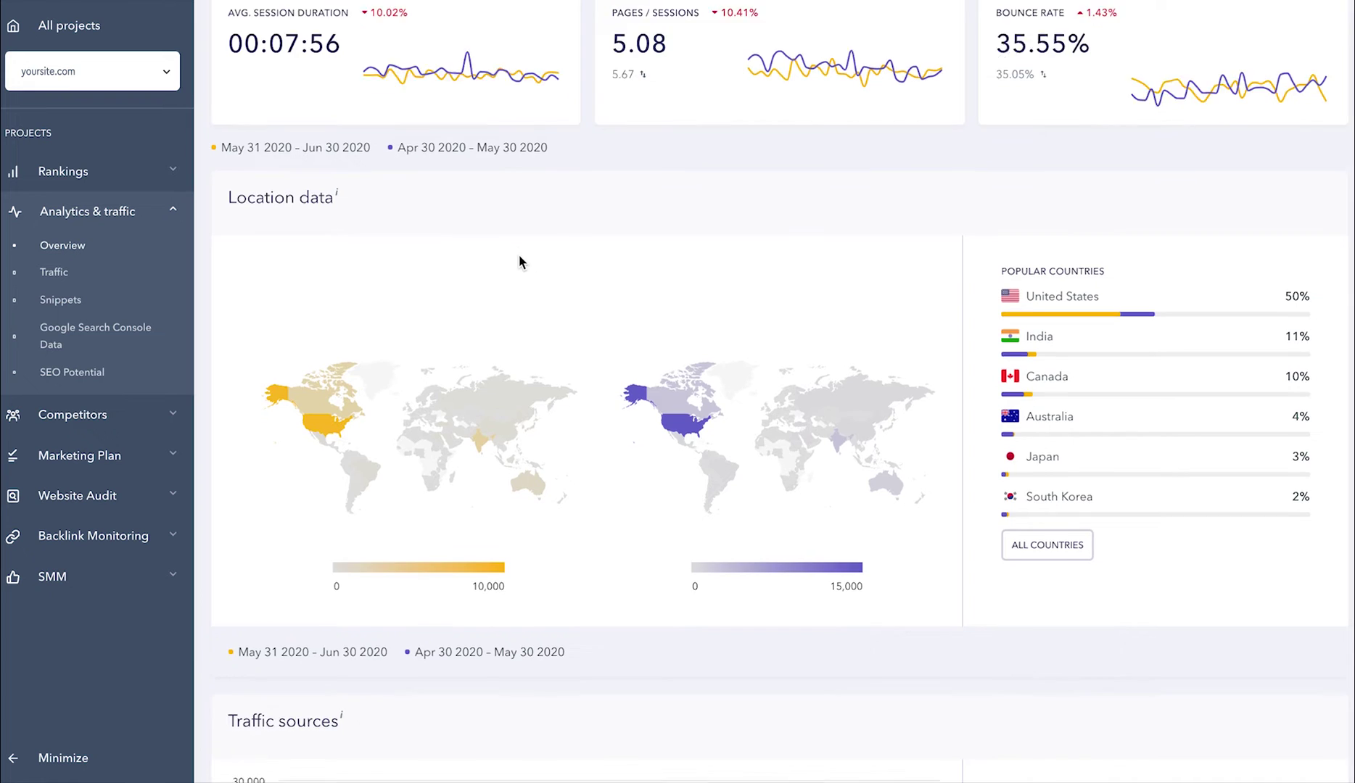
{"action": "scroll", "coordinate": [519, 255], "scroll_direction": "down", "scroll_amount": 8}
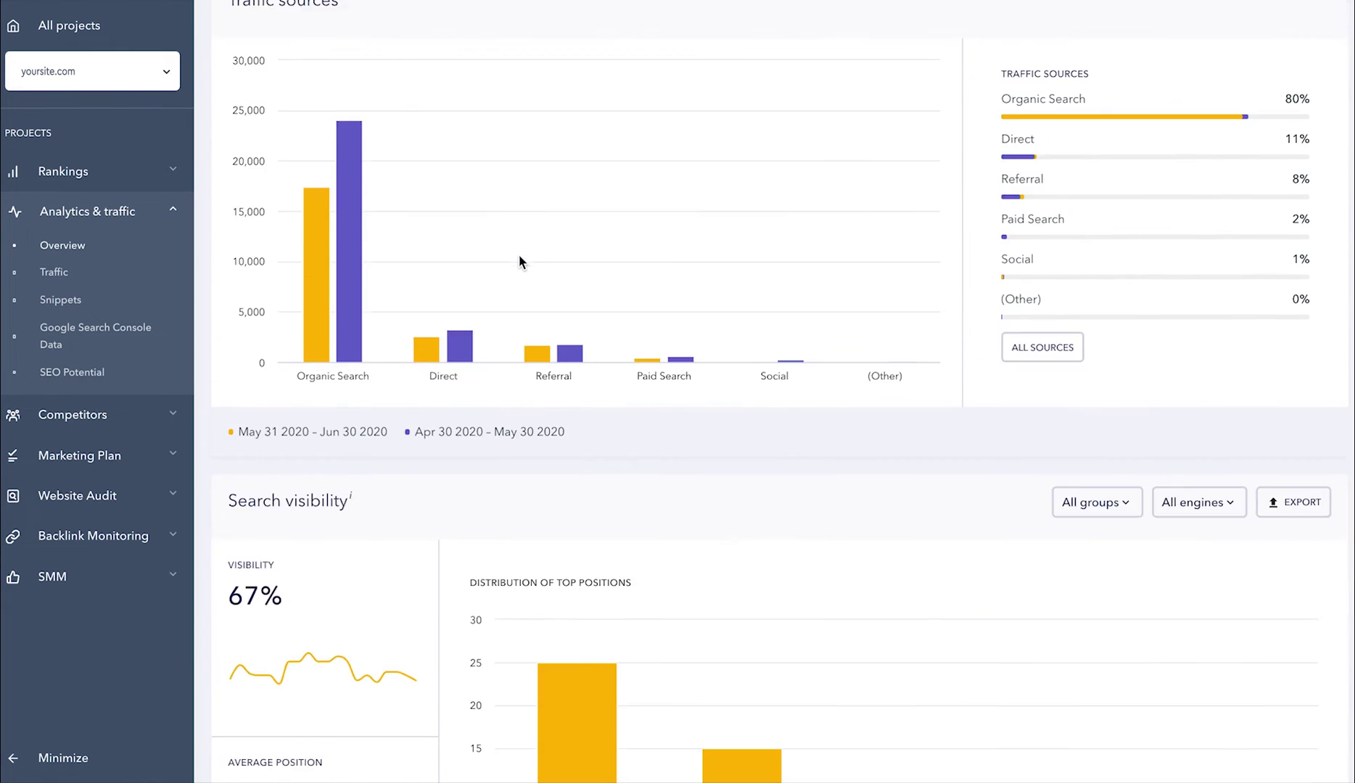
{"action": "scroll", "coordinate": [518, 255], "scroll_direction": "down", "scroll_amount": 8}
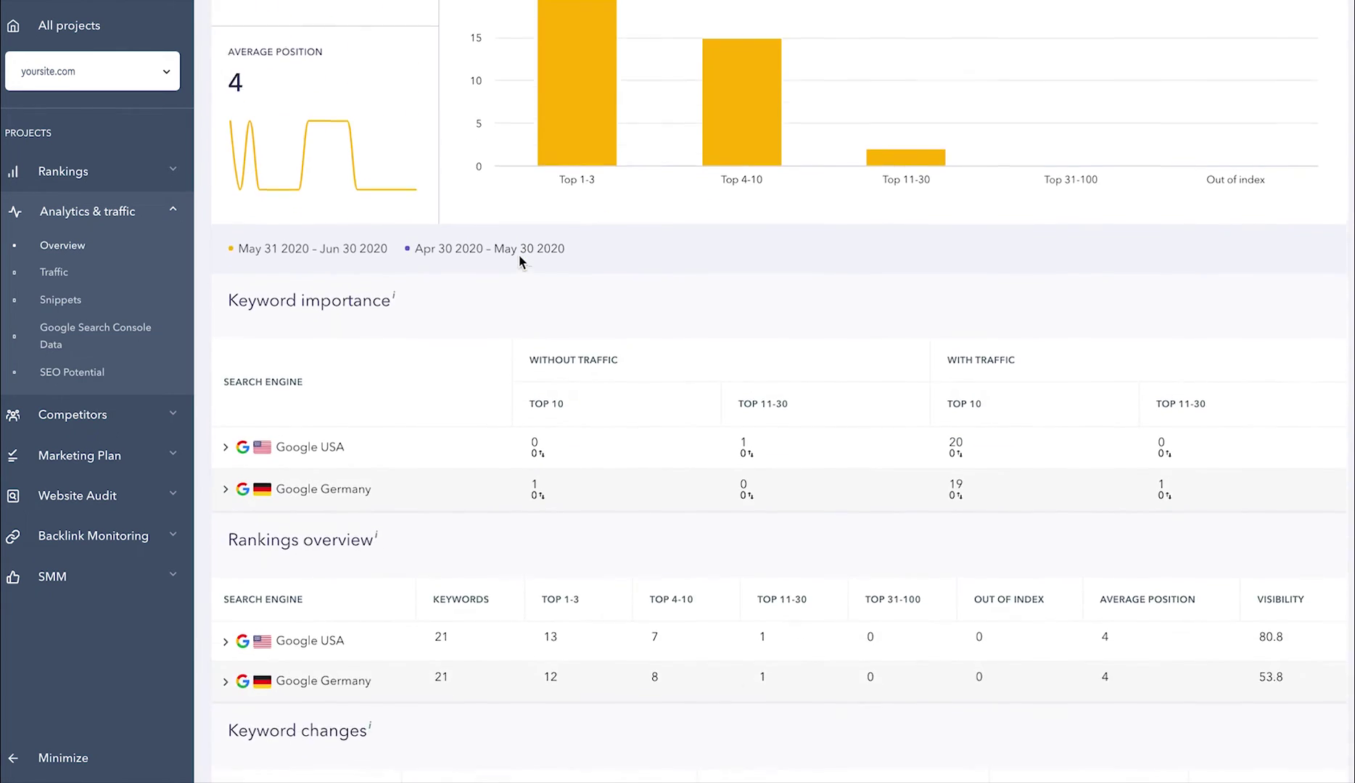
{"action": "scroll", "coordinate": [519, 255], "scroll_direction": "down", "scroll_amount": 1}
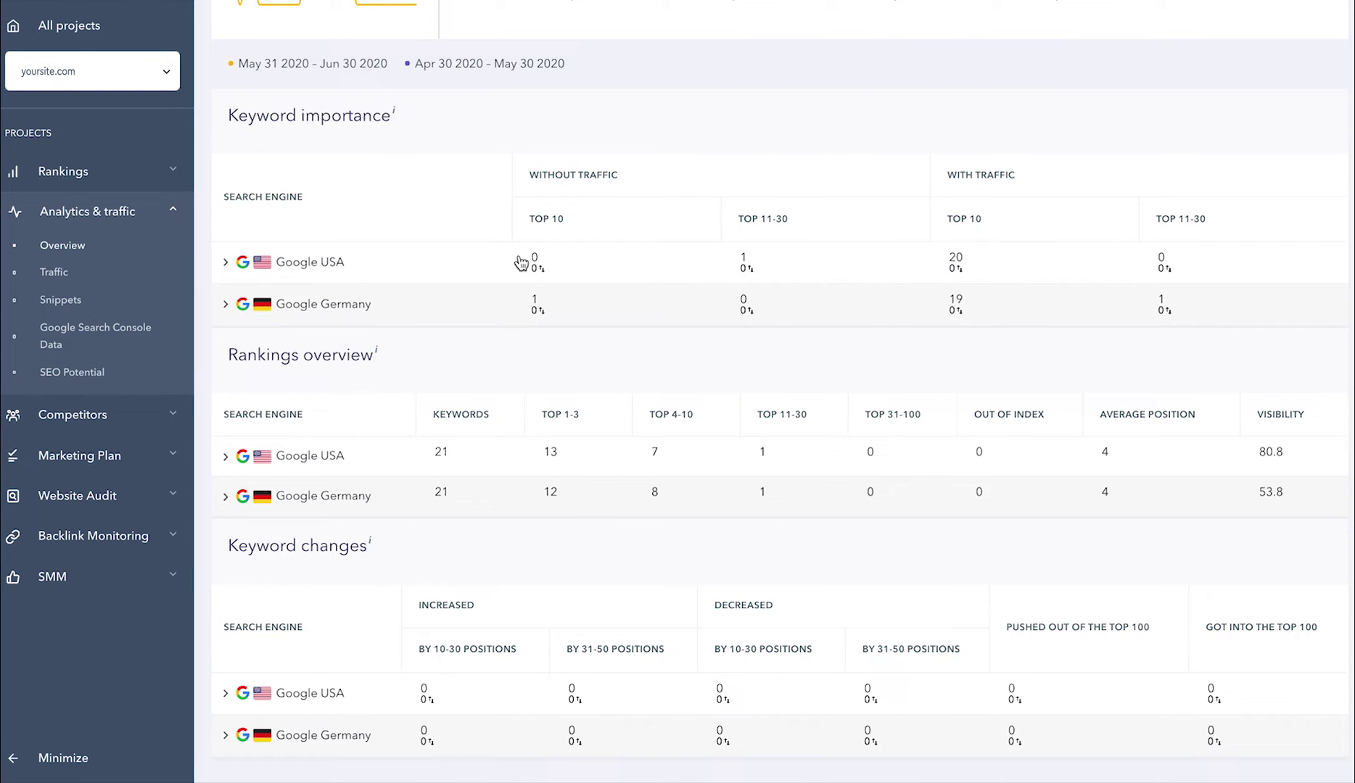
{"action": "scroll", "coordinate": [519, 263], "scroll_direction": "down", "scroll_amount": 1}
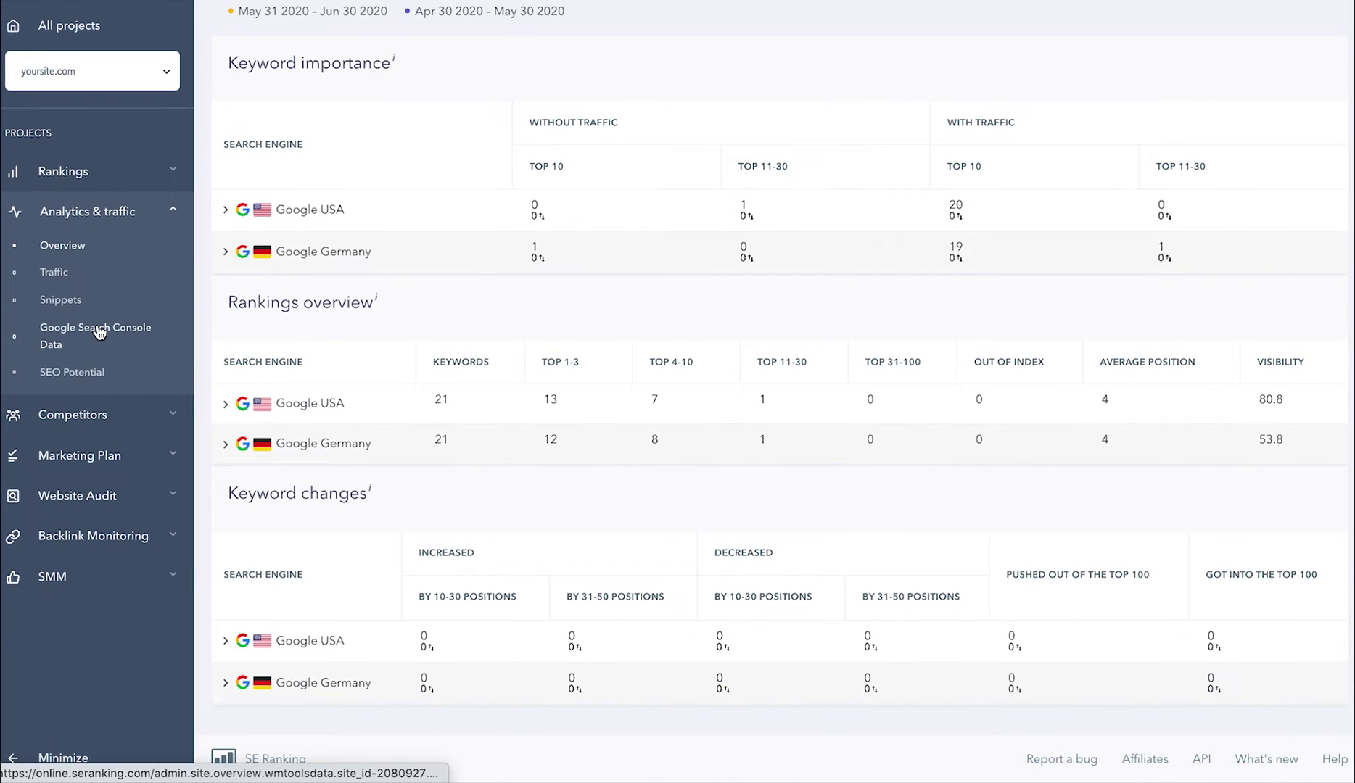
Open the Google Search Console data for yoursite.com and review its search types, clicks and impressions chart, and keyword table
{"action": "left_click", "coordinate": [99, 333]}
{"action": "left_click", "coordinate": [359, 243]}
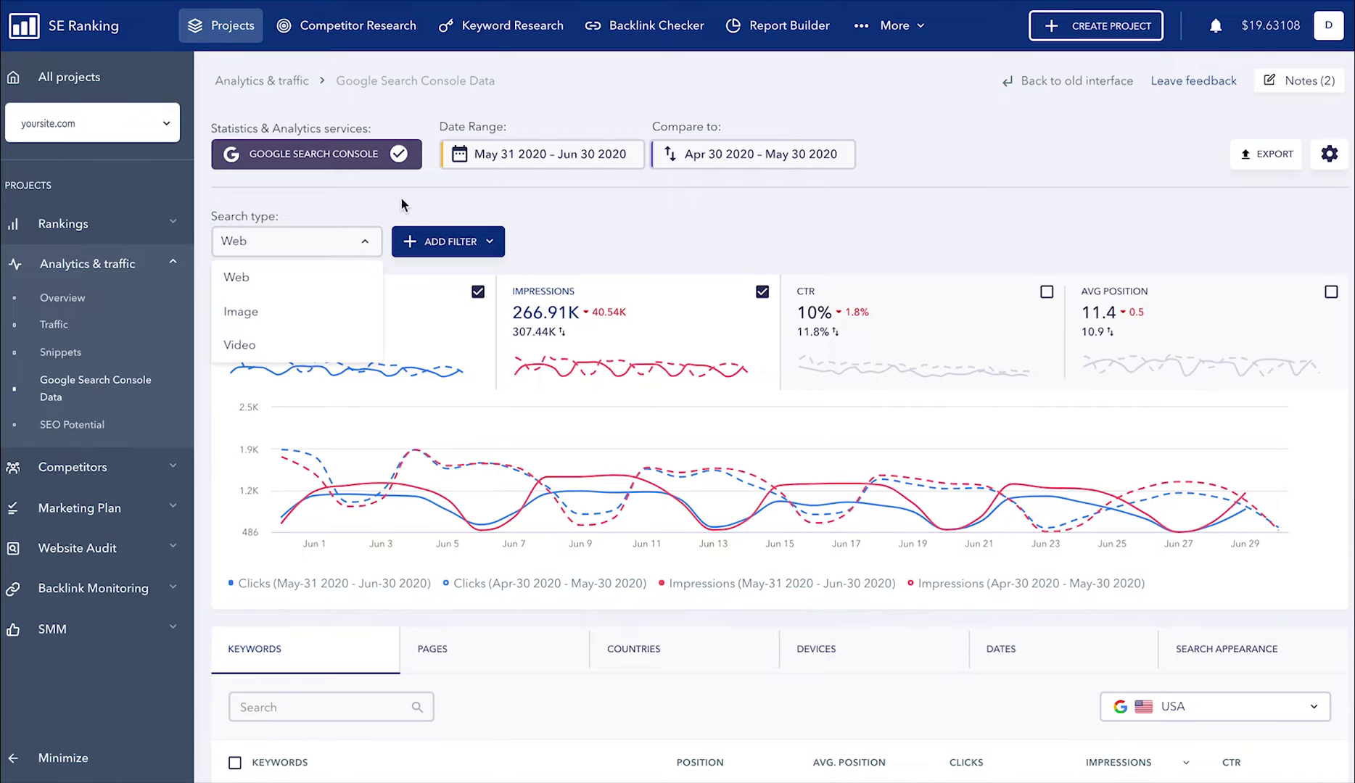
{"action": "scroll", "coordinate": [401, 197], "scroll_direction": "down", "scroll_amount": 5}
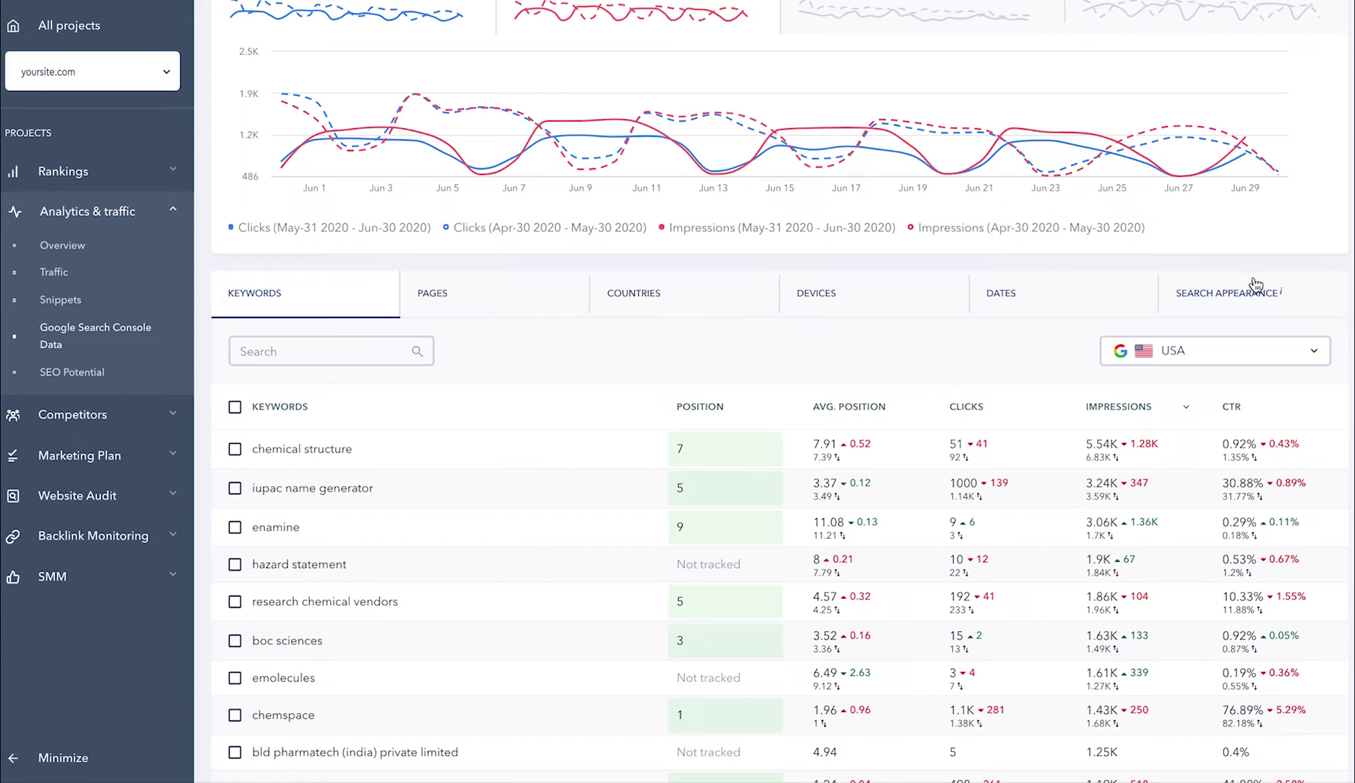
{"action": "scroll", "coordinate": [1046, 336], "scroll_direction": "up", "scroll_amount": 5}
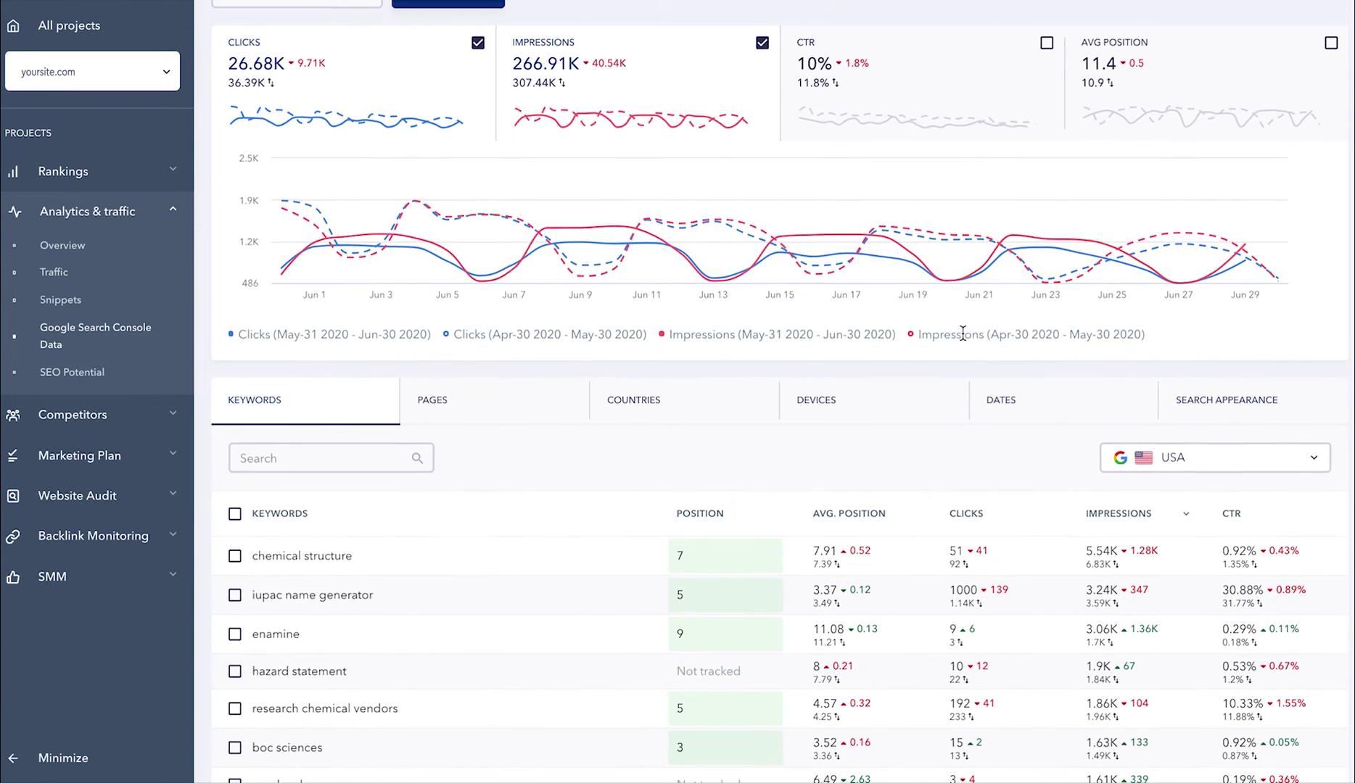
{"action": "left_click", "coordinate": [532, 148]}
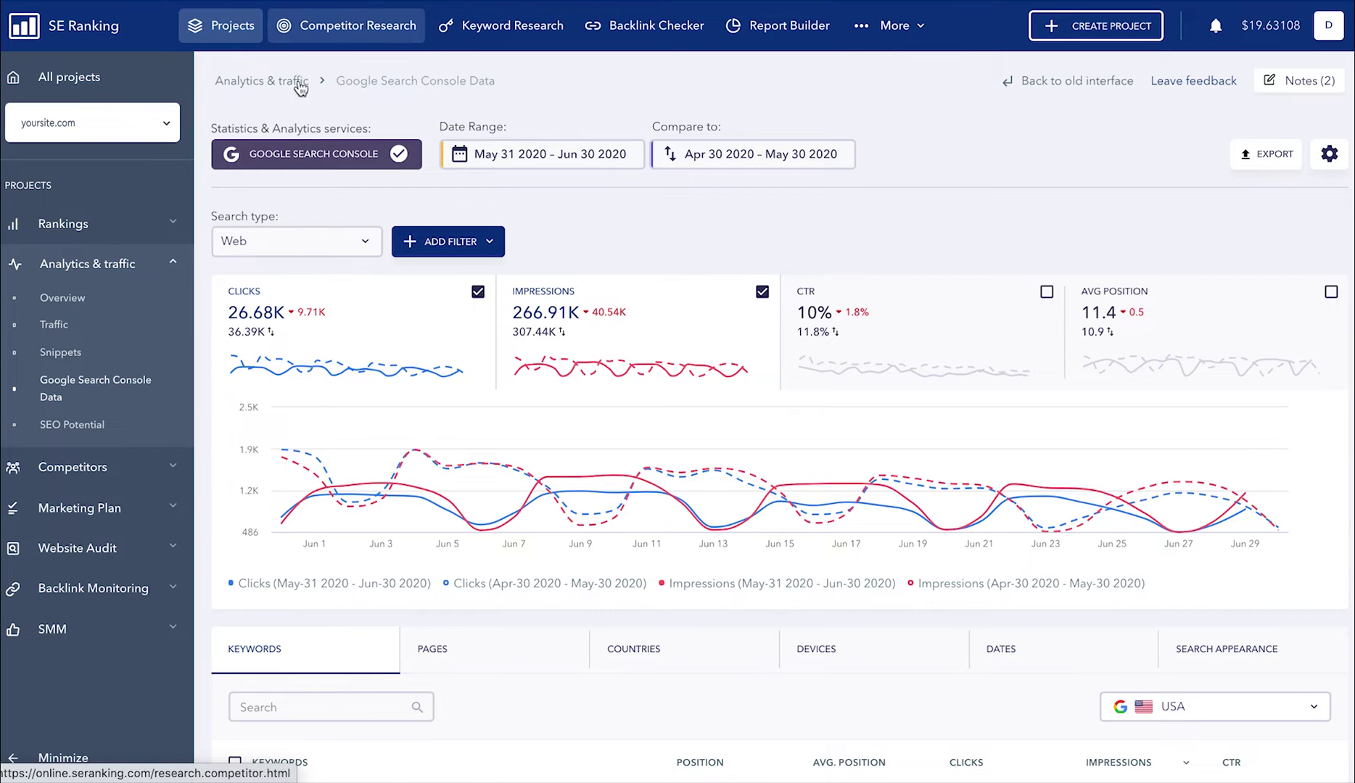
Run a competitor research analysis of apple.com for Google USA
{"action": "left_click", "coordinate": [376, 43]}
{"action": "left_click", "coordinate": [891, 400]}
{"action": "scroll", "coordinate": [830, 549], "scroll_direction": "down", "scroll_amount": 10}
{"action": "scroll", "coordinate": [831, 549], "scroll_direction": "down", "scroll_amount": 10}
{"action": "left_click", "coordinate": [769, 677]}
{"action": "type", "text": "apple.com"}
{"action": "key", "text": "Return"}
Look over apple.com's competitor overview, including organic and paid traffic, organic keywords, ranking distribution and organic competitors
{"action": "scroll", "coordinate": [776, 297], "scroll_direction": "down", "scroll_amount": 7}
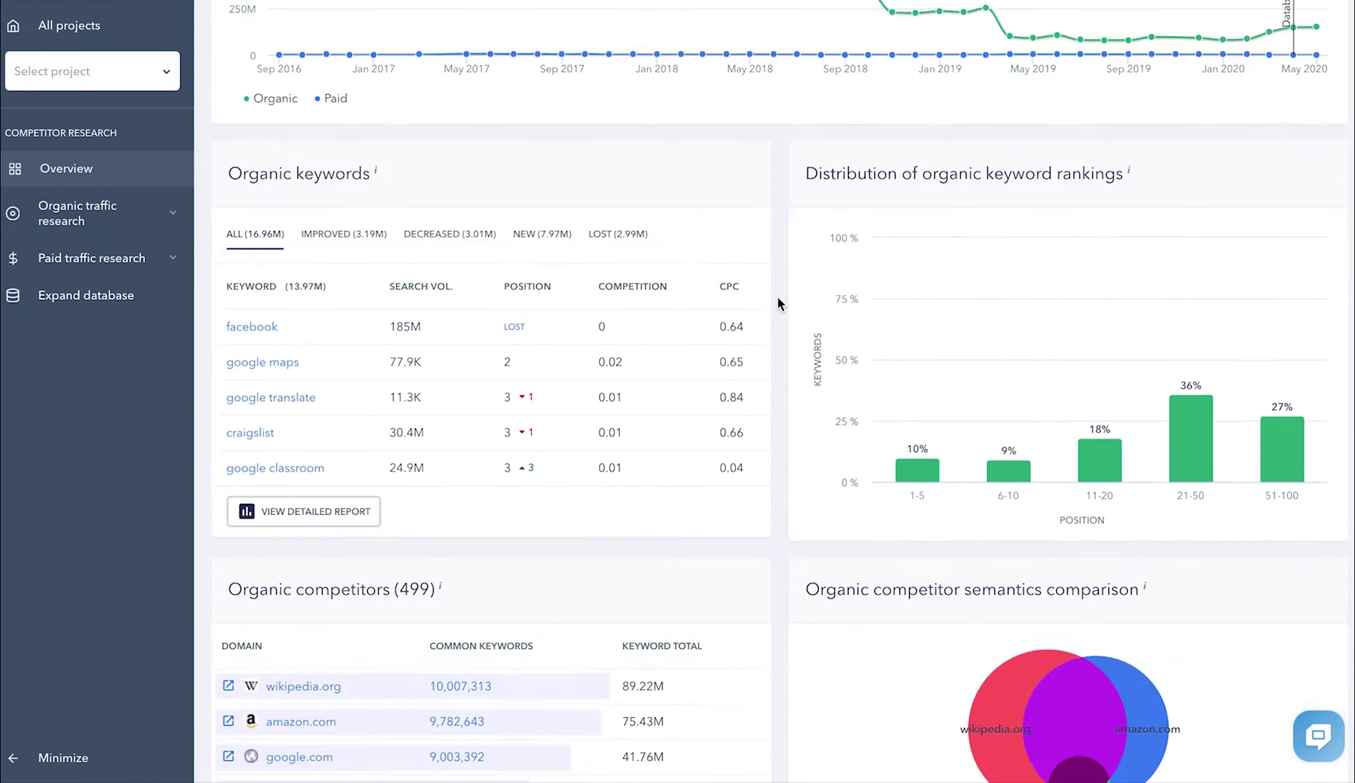
{"action": "scroll", "coordinate": [777, 299], "scroll_direction": "down", "scroll_amount": 6}
{"action": "scroll", "coordinate": [778, 299], "scroll_direction": "up", "scroll_amount": 8}
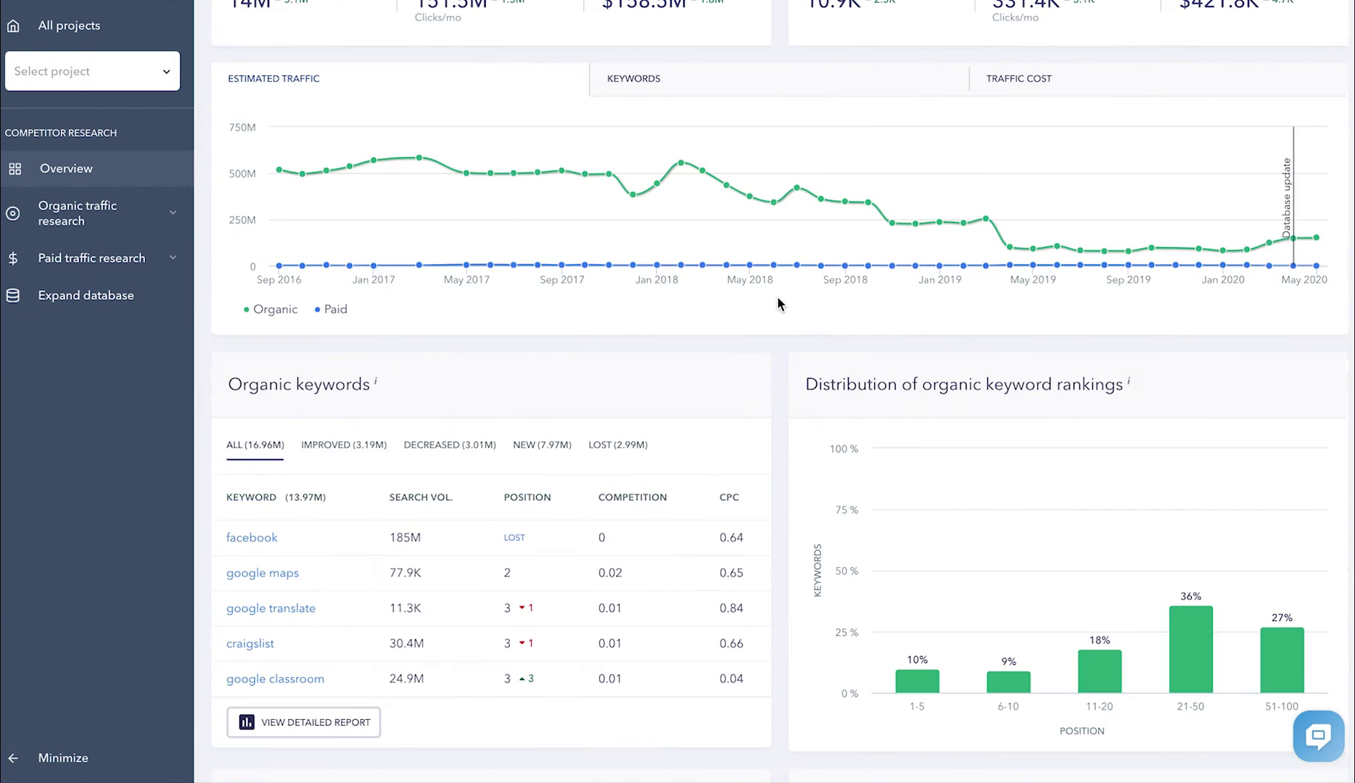
{"action": "scroll", "coordinate": [776, 297], "scroll_direction": "up", "scroll_amount": 5}
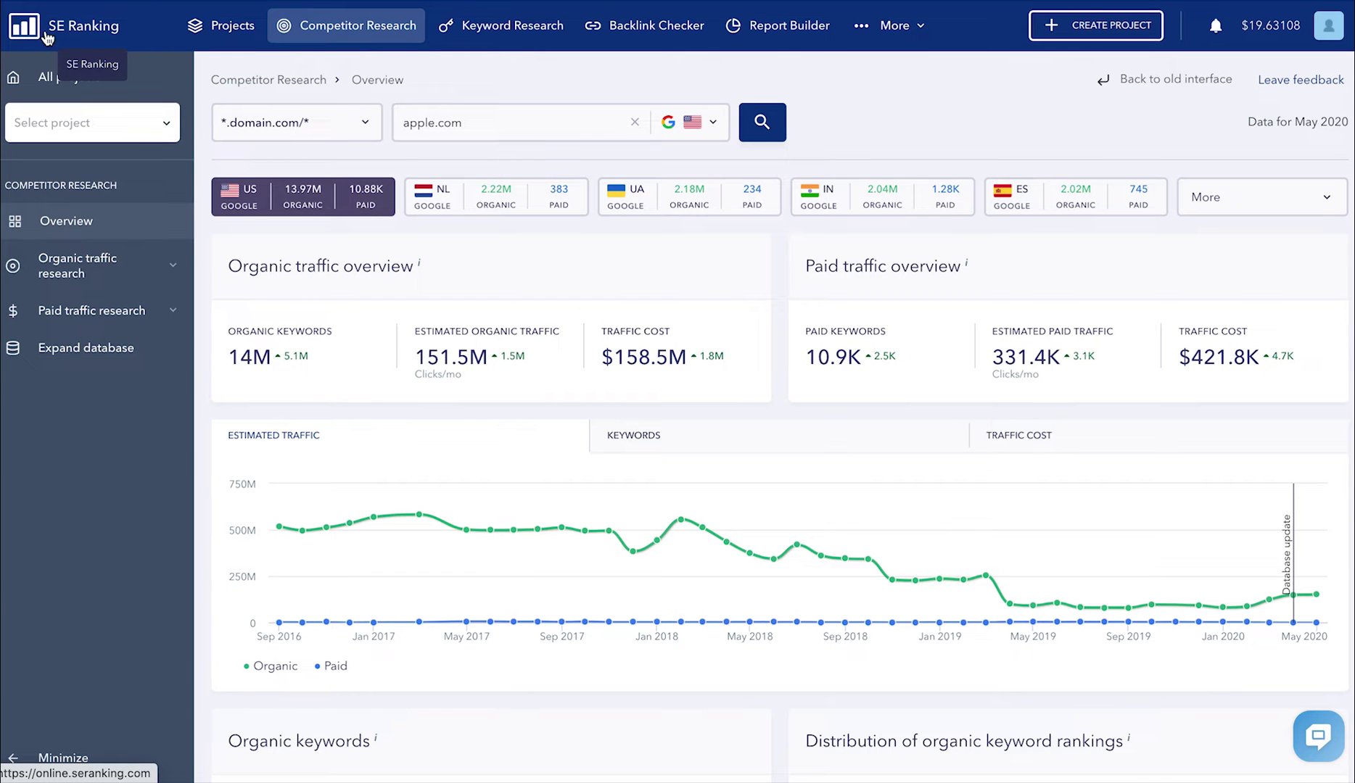
{"action": "scroll", "coordinate": [134, 174], "scroll_direction": "down", "scroll_amount": 1}
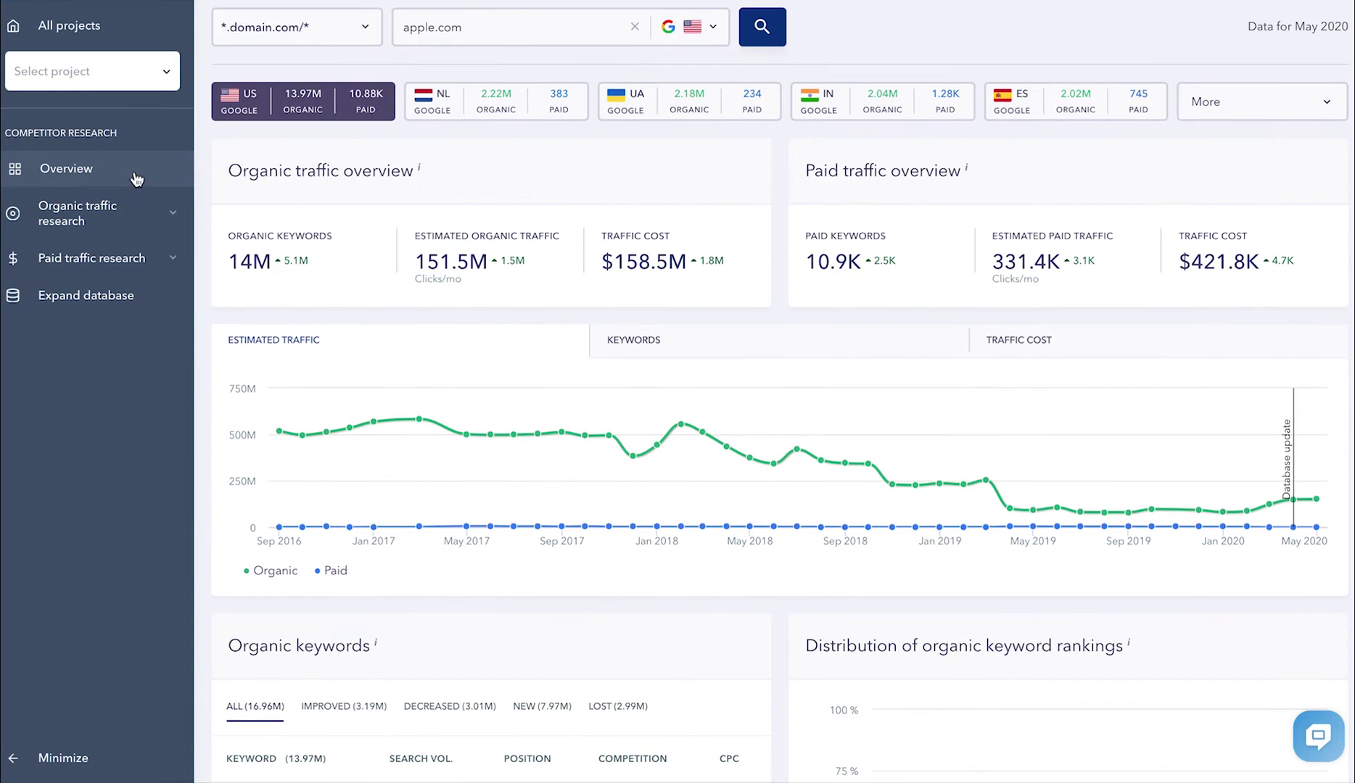
Review apple.com's organic traffic keywords report, then list the available paid traffic research reports
{"action": "left_click", "coordinate": [172, 214]}
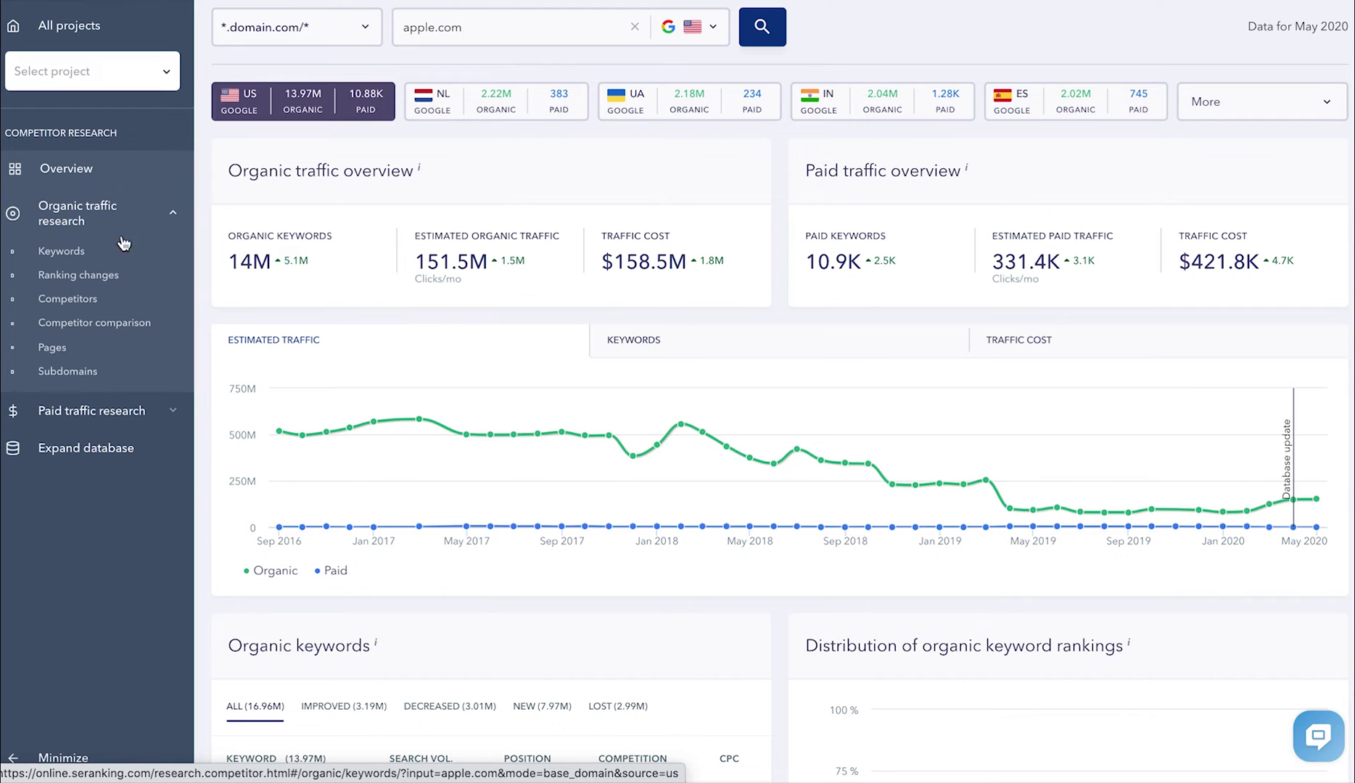
{"action": "left_click", "coordinate": [71, 250]}
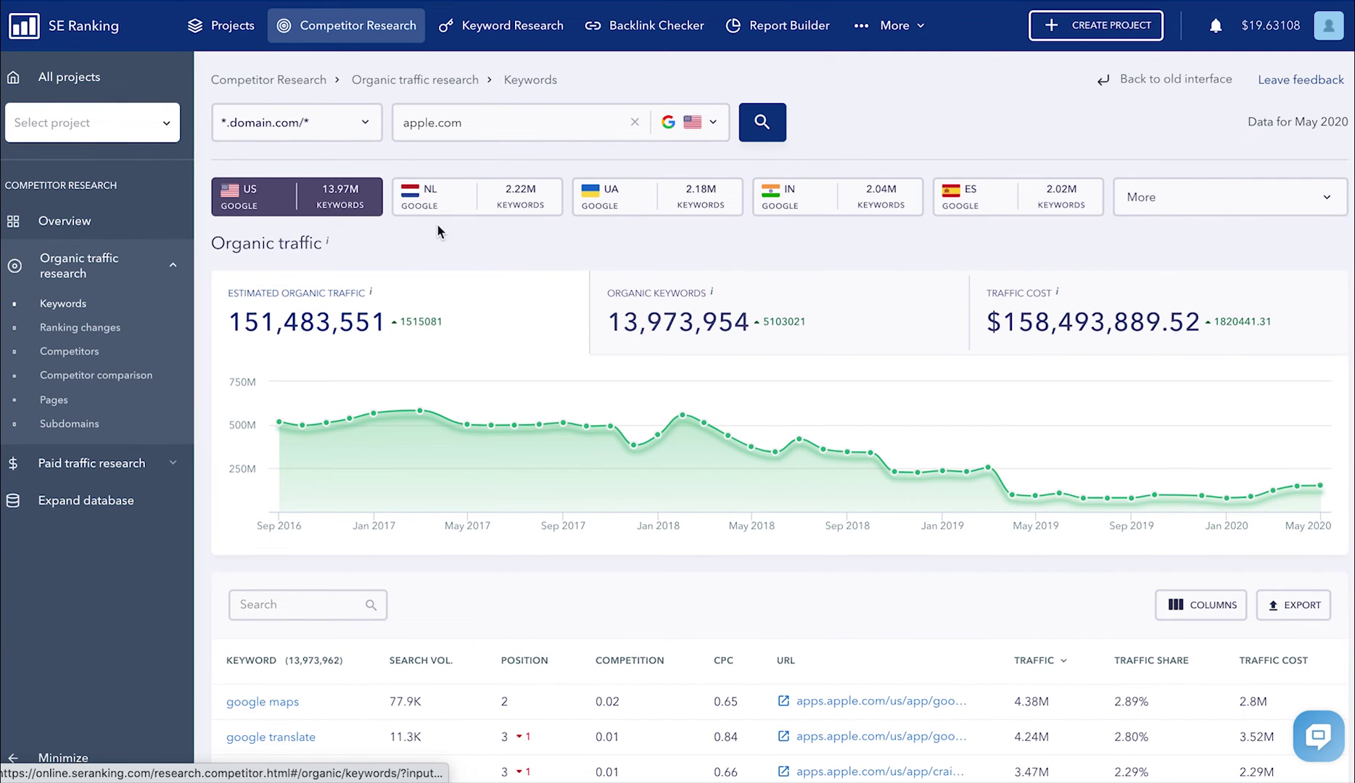
{"action": "scroll", "coordinate": [438, 230], "scroll_direction": "down", "scroll_amount": 10}
{"action": "scroll", "coordinate": [438, 231], "scroll_direction": "up", "scroll_amount": 8}
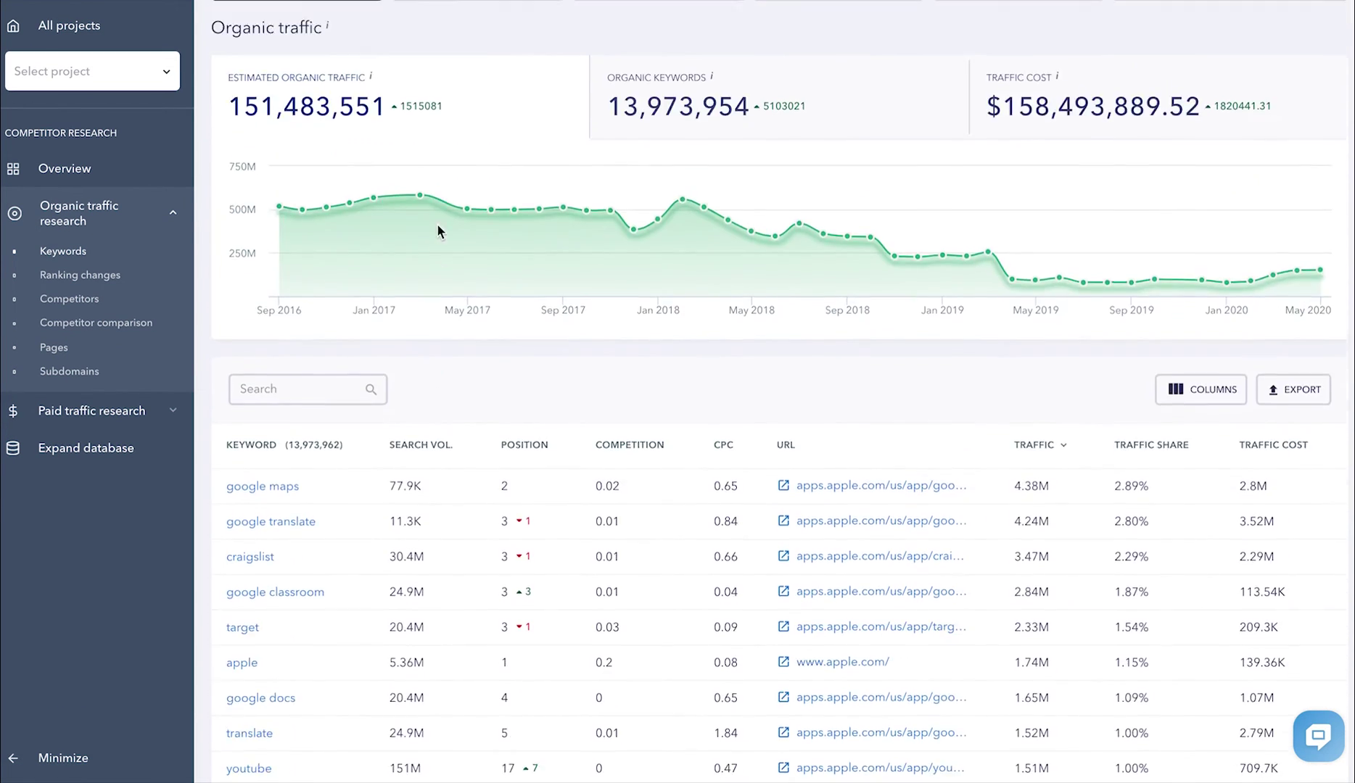
{"action": "scroll", "coordinate": [438, 231], "scroll_direction": "up", "scroll_amount": 3}
{"action": "left_click", "coordinate": [172, 463]}
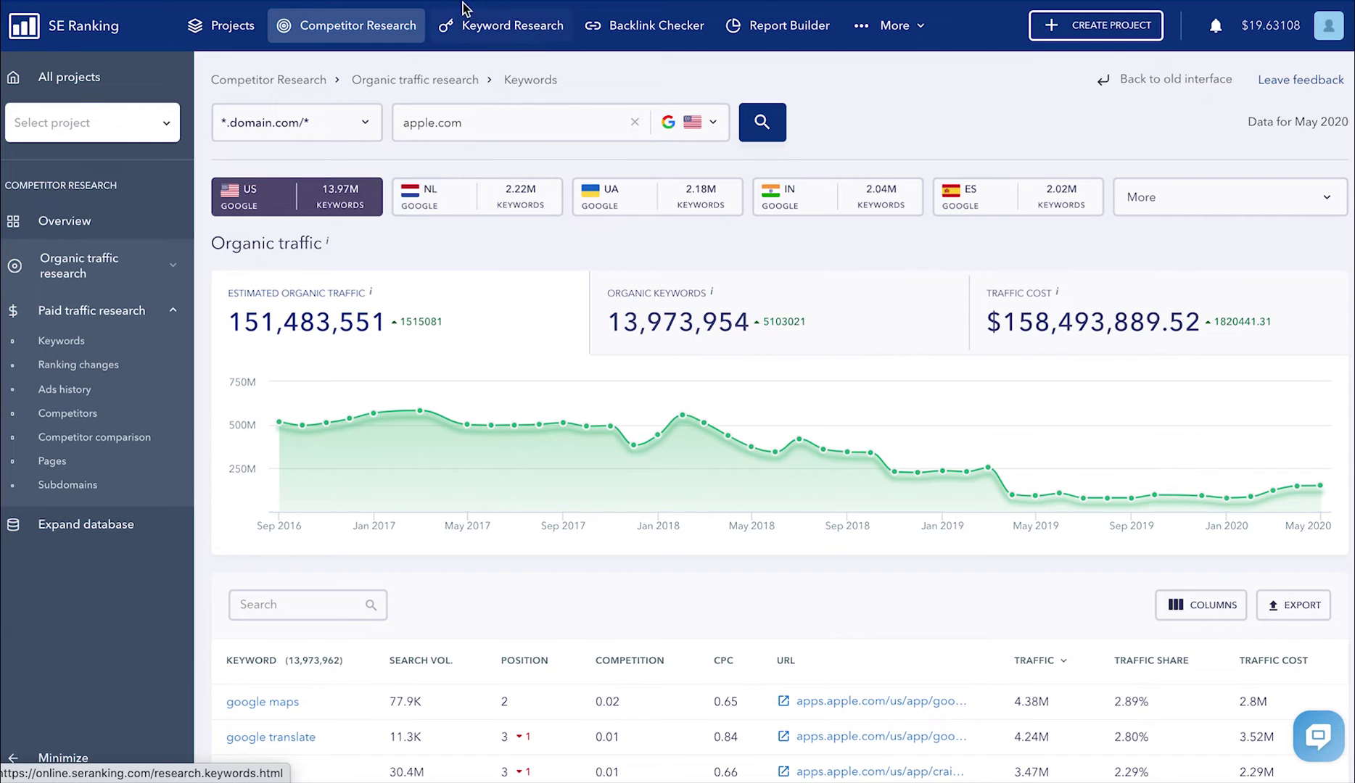
Run a keyword research analysis of "apple" for Google USA
{"action": "left_click", "coordinate": [516, 44]}
{"action": "left_click", "coordinate": [897, 467]}
{"action": "scroll", "coordinate": [801, 636], "scroll_direction": "down", "scroll_amount": 10}
{"action": "scroll", "coordinate": [801, 636], "scroll_direction": "down", "scroll_amount": 10}
{"action": "left_click", "coordinate": [774, 741]}
{"action": "left_click", "coordinate": [665, 460]}
{"action": "type", "text": "ap"}
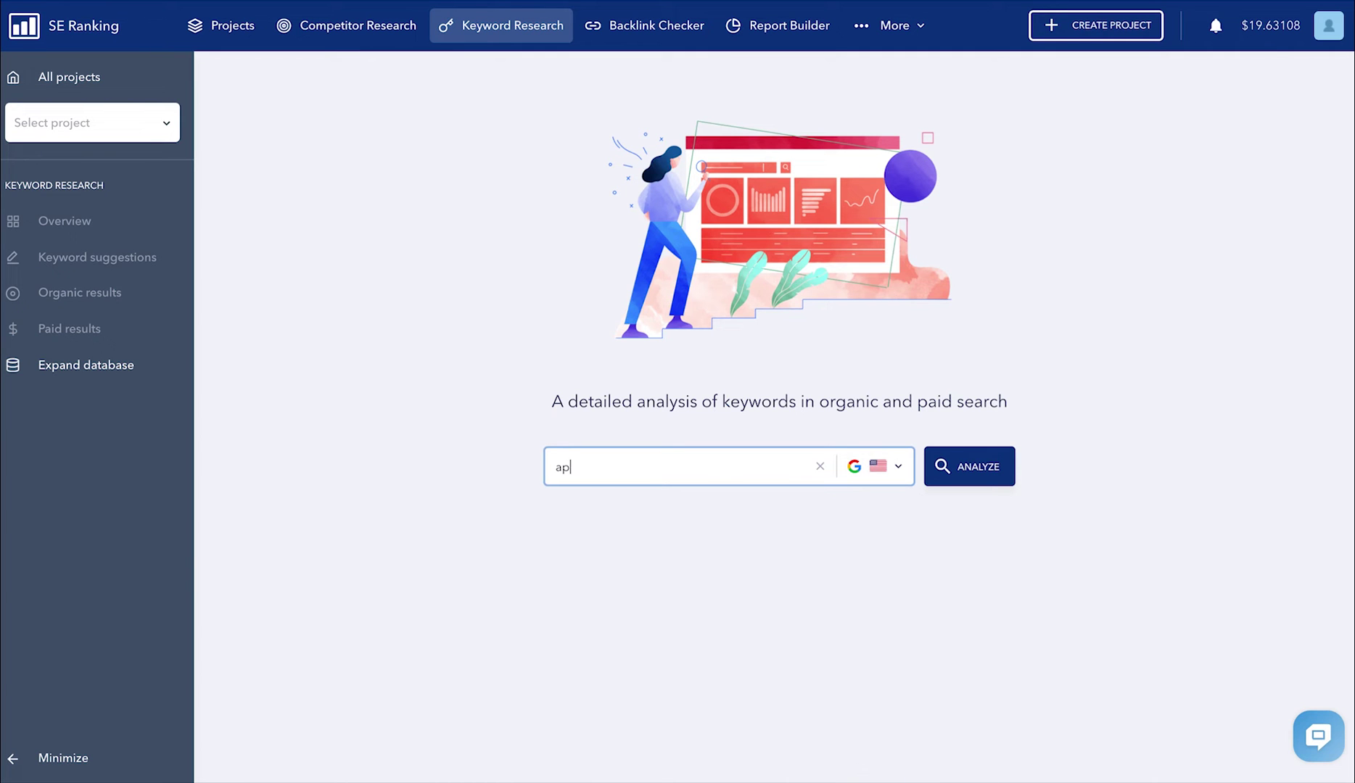
{"action": "type", "text": "ple"}
{"action": "left_click", "coordinate": [968, 466]}
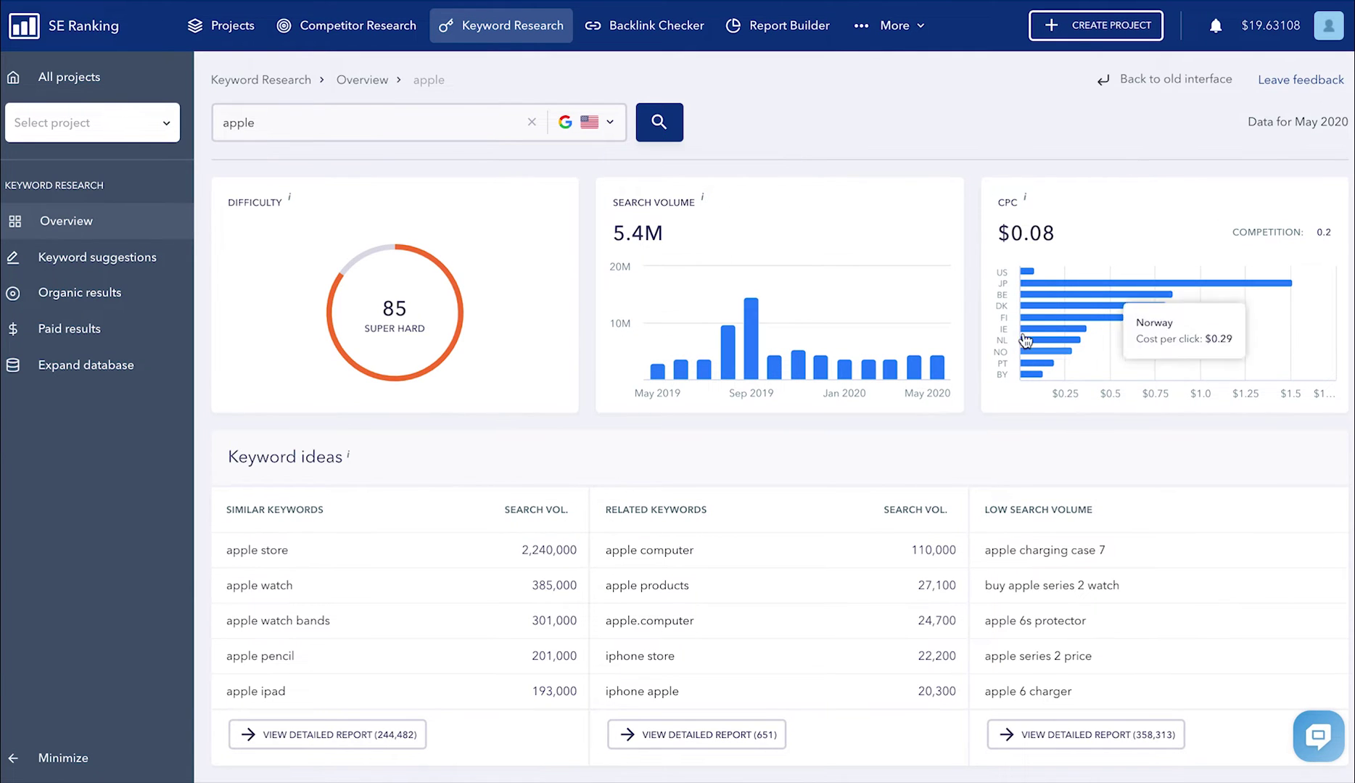
Examine the difficulty, search volume, CPC, keyword ideas, organic results and advertisers for the keyword "apple"
{"action": "scroll", "coordinate": [916, 118], "scroll_direction": "down", "scroll_amount": 5}
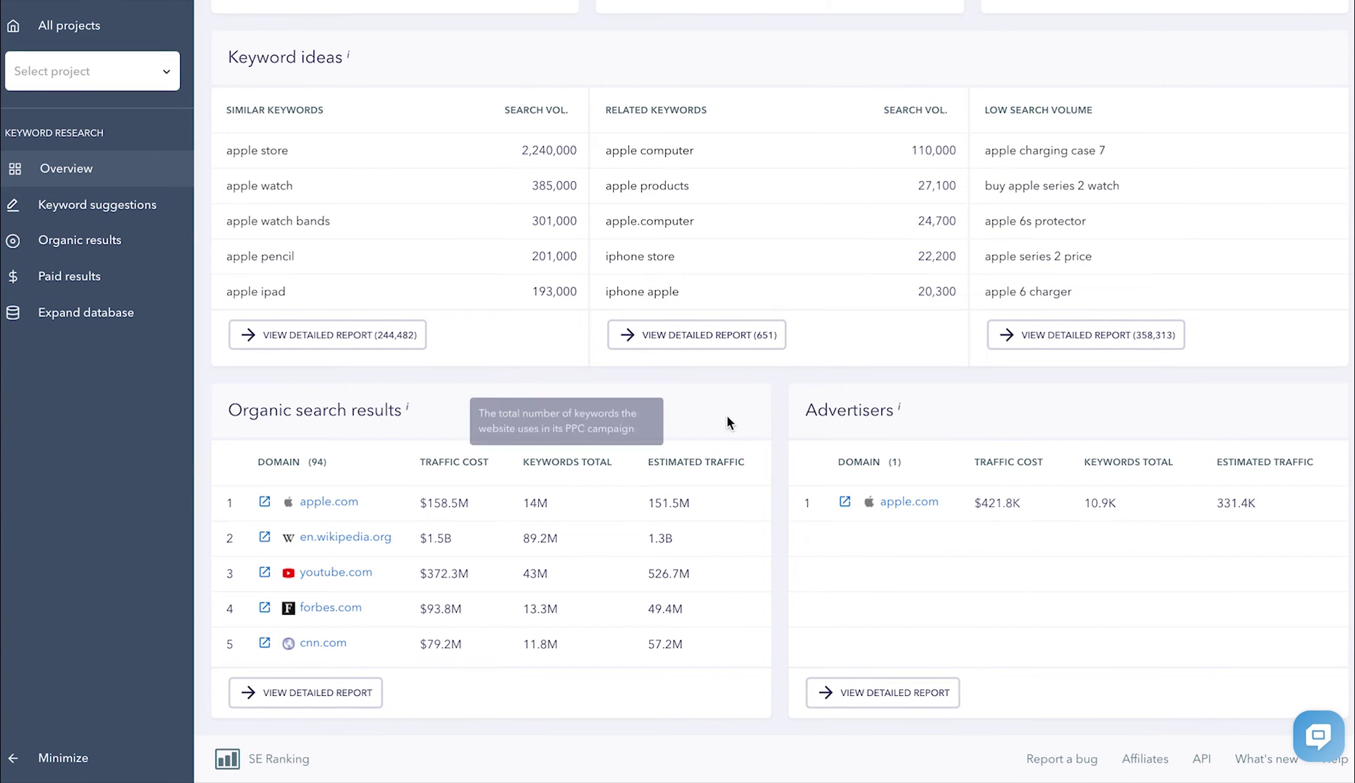
{"action": "scroll", "coordinate": [743, 403], "scroll_direction": "up", "scroll_amount": 4}
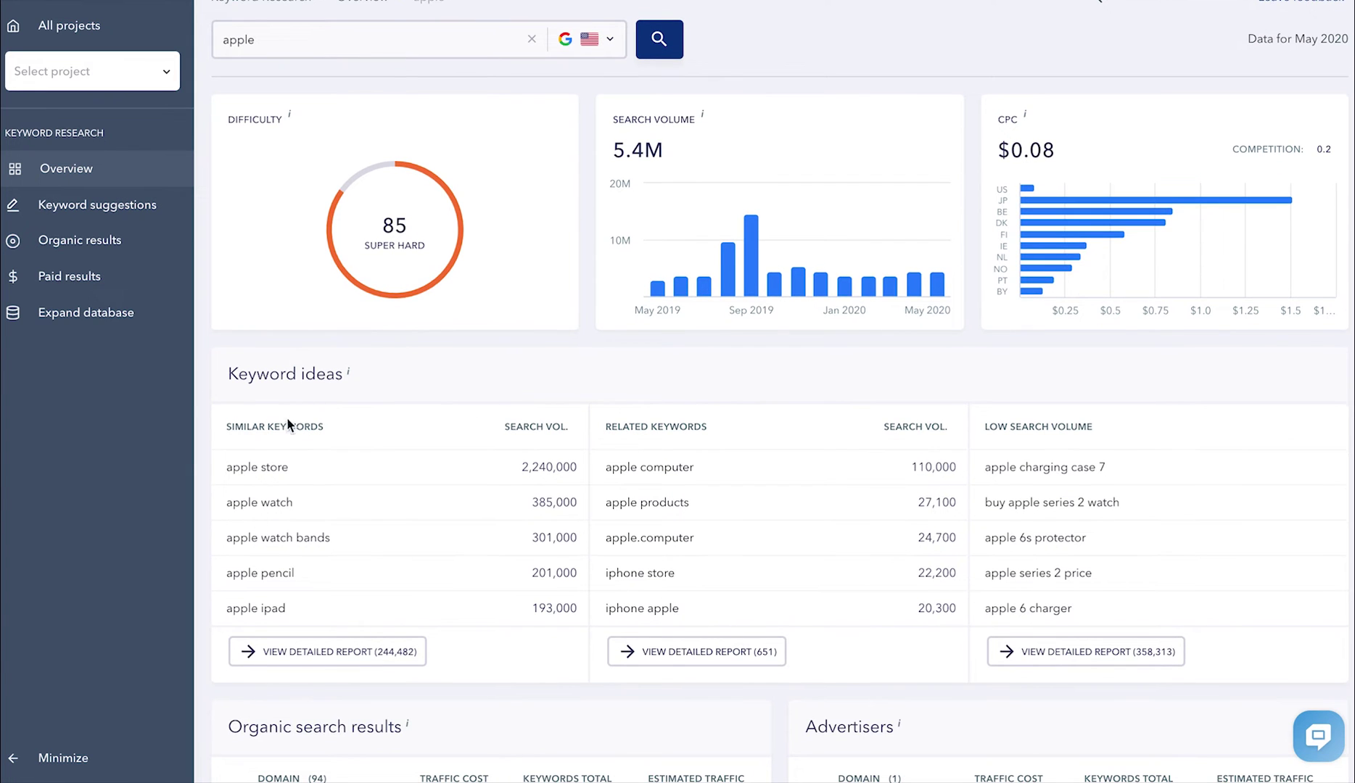
{"action": "mouse_move", "coordinate": [1075, 440]}
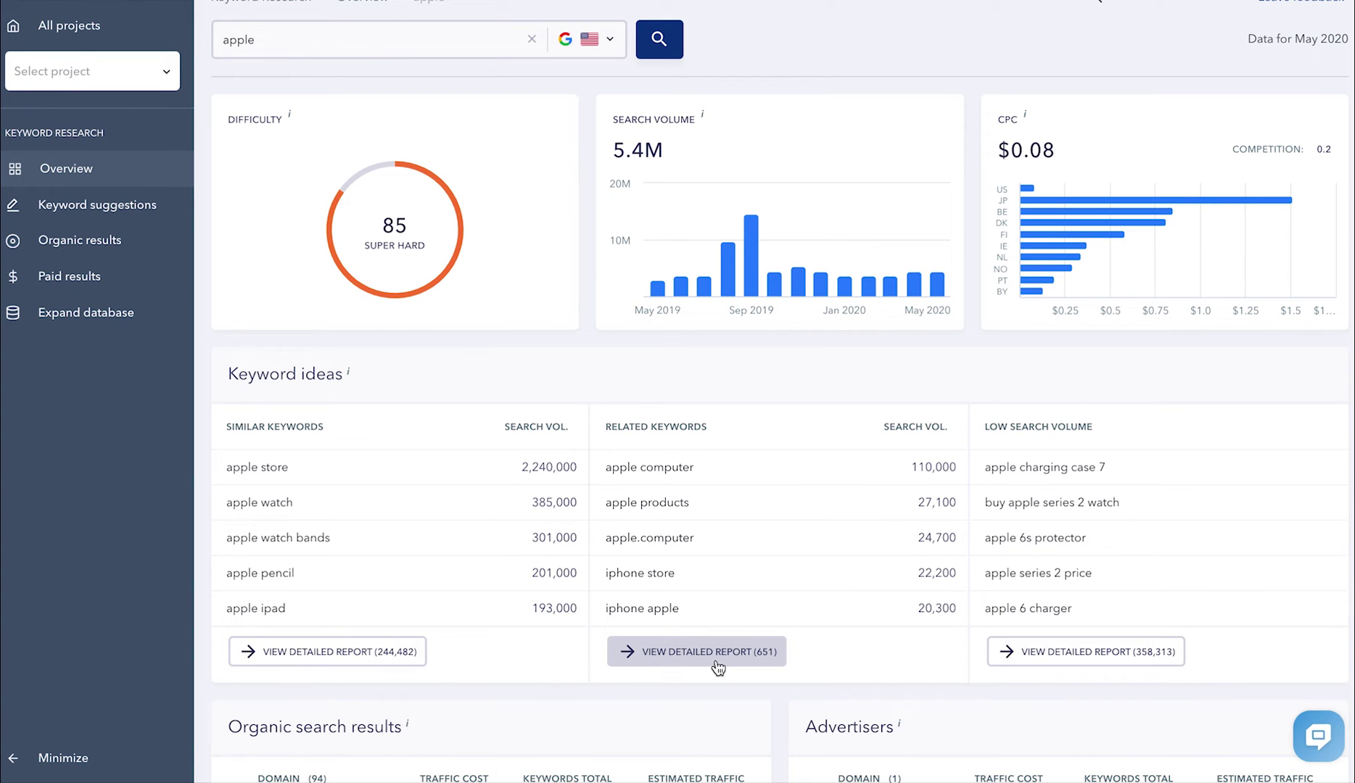
{"action": "scroll", "coordinate": [540, 663], "scroll_direction": "up", "scroll_amount": 1}
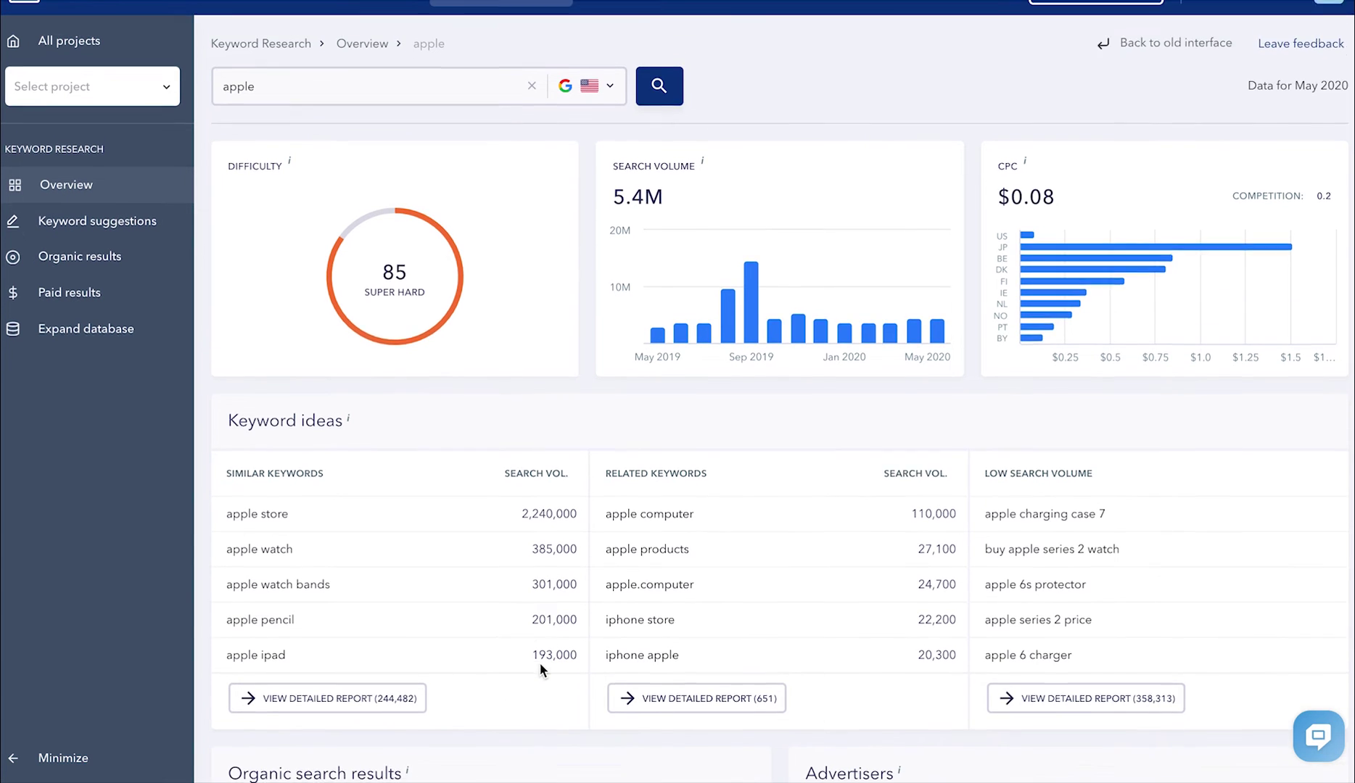
{"action": "scroll", "coordinate": [539, 663], "scroll_direction": "up", "scroll_amount": 1}
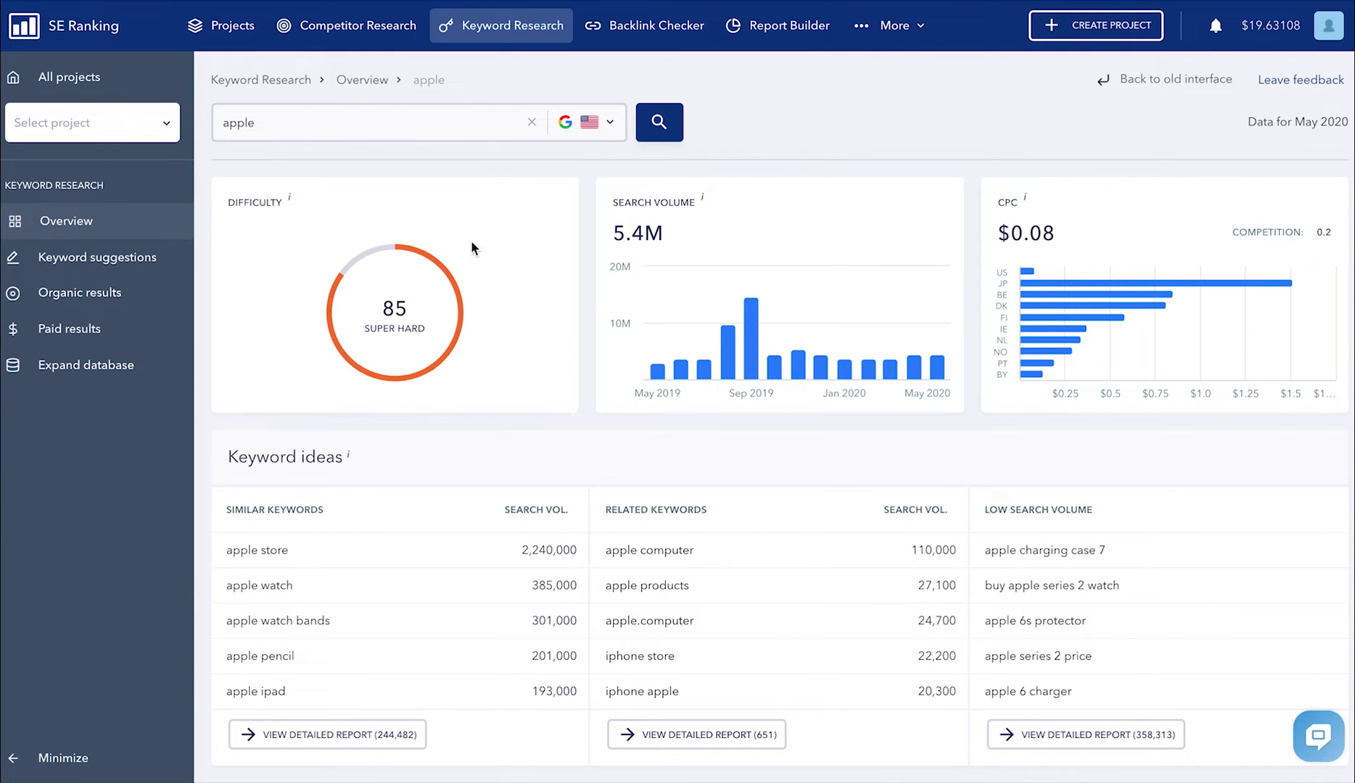
Analyze the keyword "nyc apartment" in place of "apple"
{"action": "triple_click", "coordinate": [225, 120]}
{"action": "type", "text": "nyc apartment"}
{"action": "key", "text": "Return"}
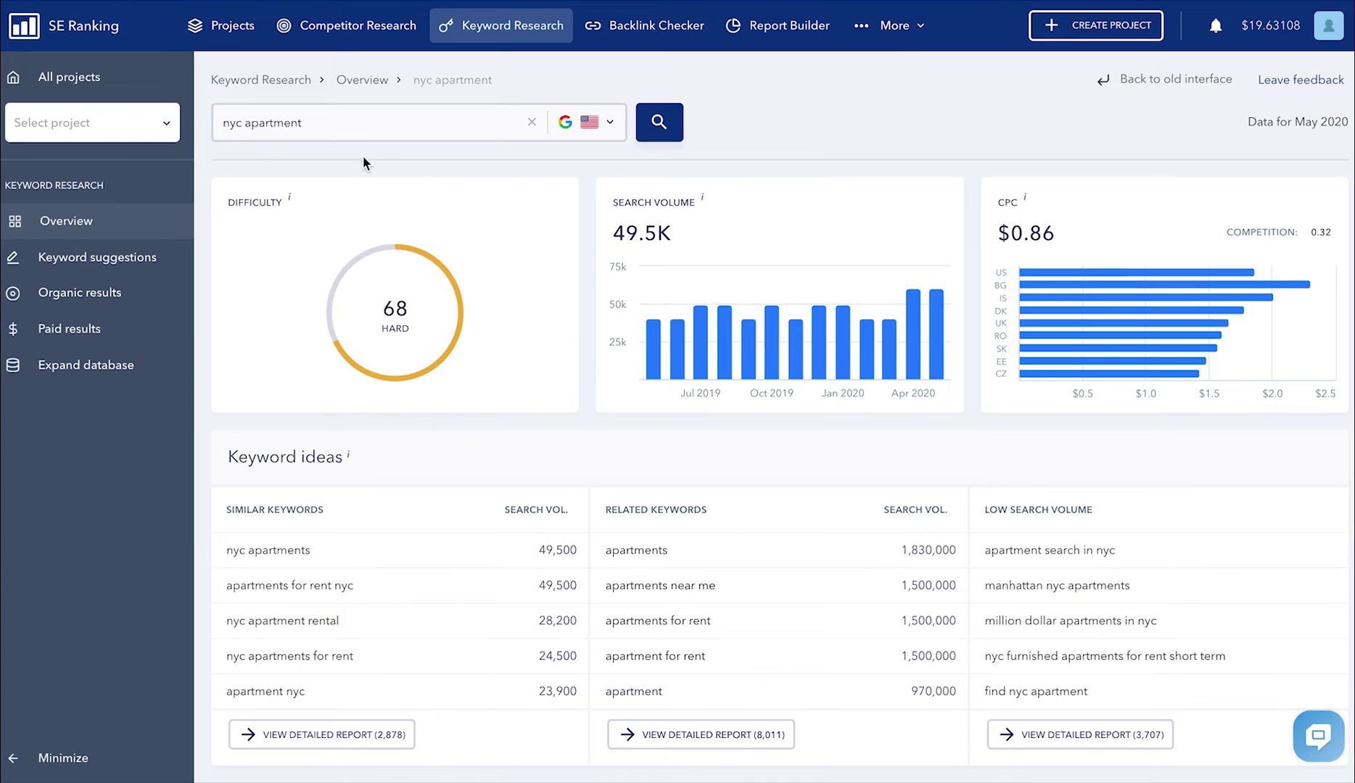
Analyze the suggested keyword "nyc apartments for rent" and review its organic and paid results
{"action": "double_click", "coordinate": [290, 124]}
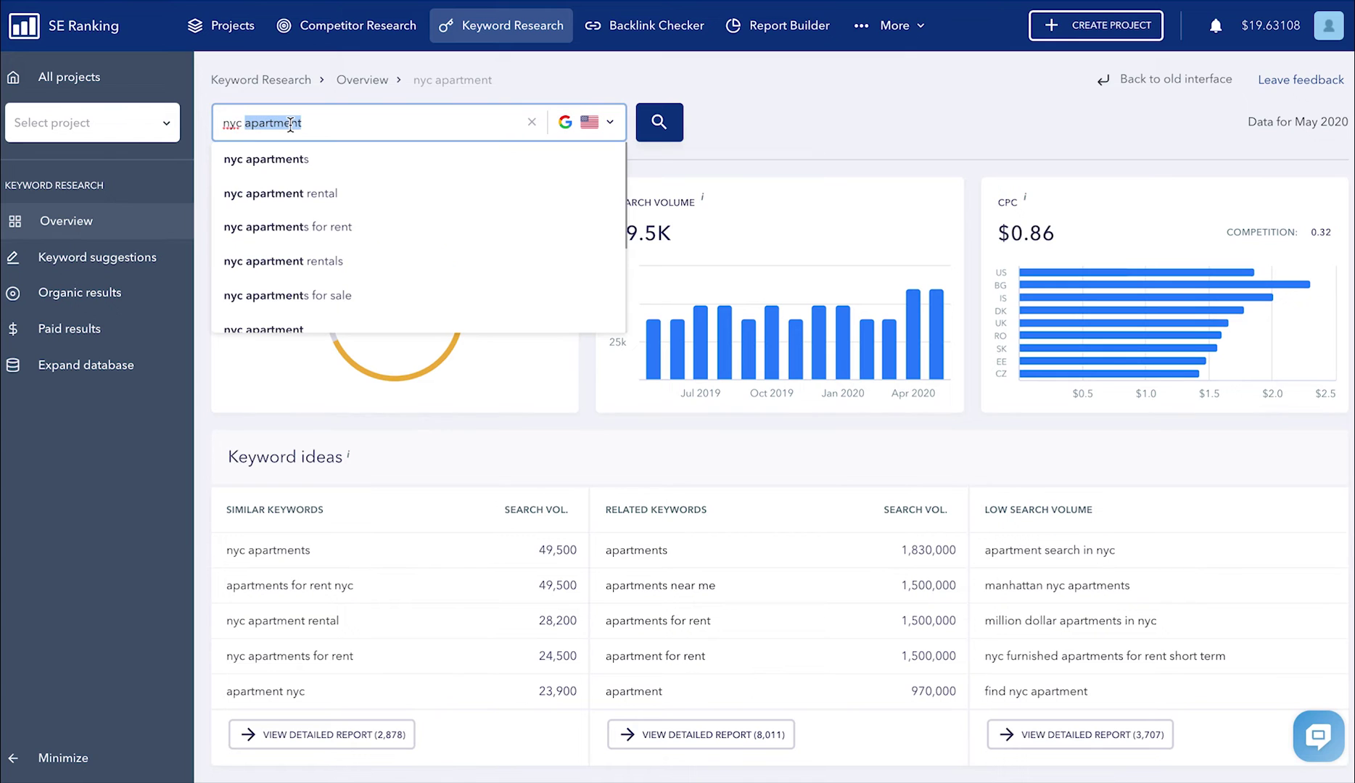
{"action": "left_click", "coordinate": [318, 227]}
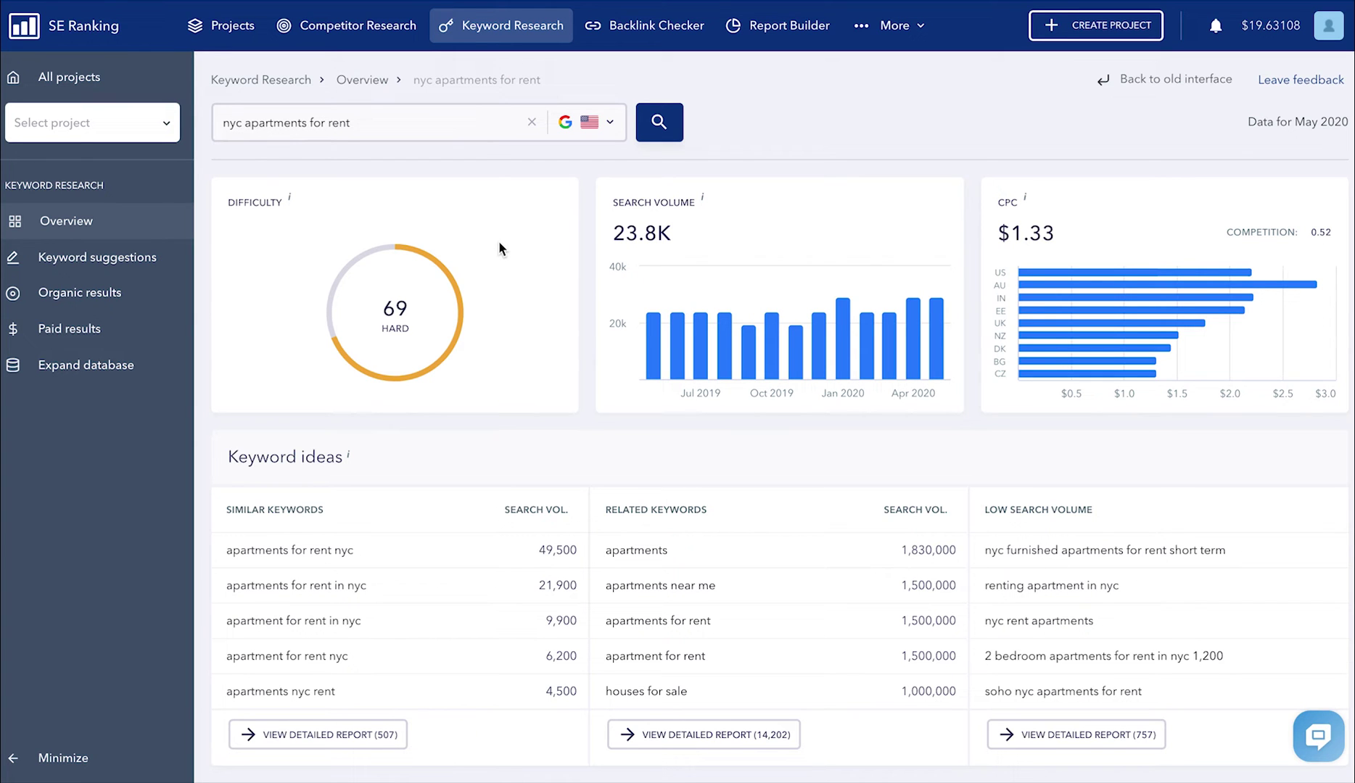
{"action": "left_click", "coordinate": [114, 294]}
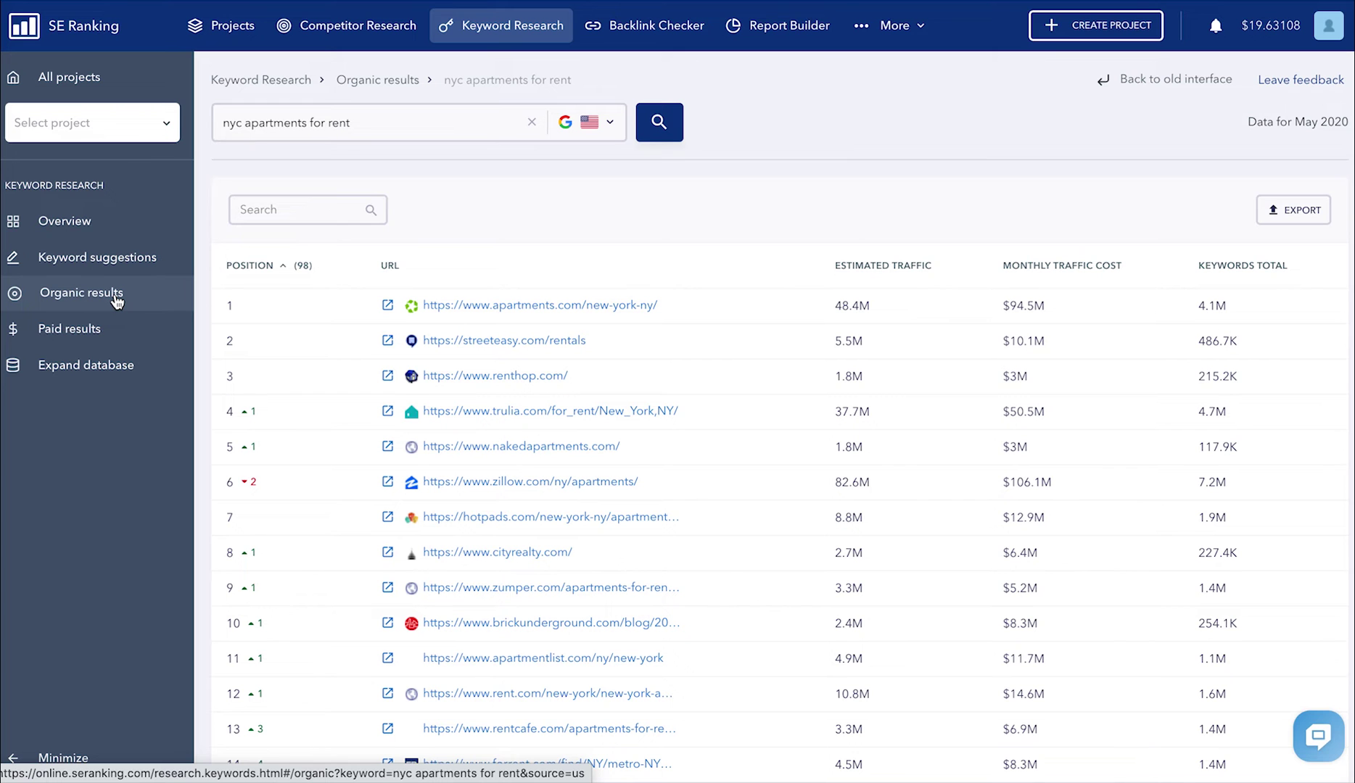
{"action": "scroll", "coordinate": [925, 196], "scroll_direction": "down", "scroll_amount": 2}
{"action": "scroll", "coordinate": [924, 196], "scroll_direction": "up", "scroll_amount": 2}
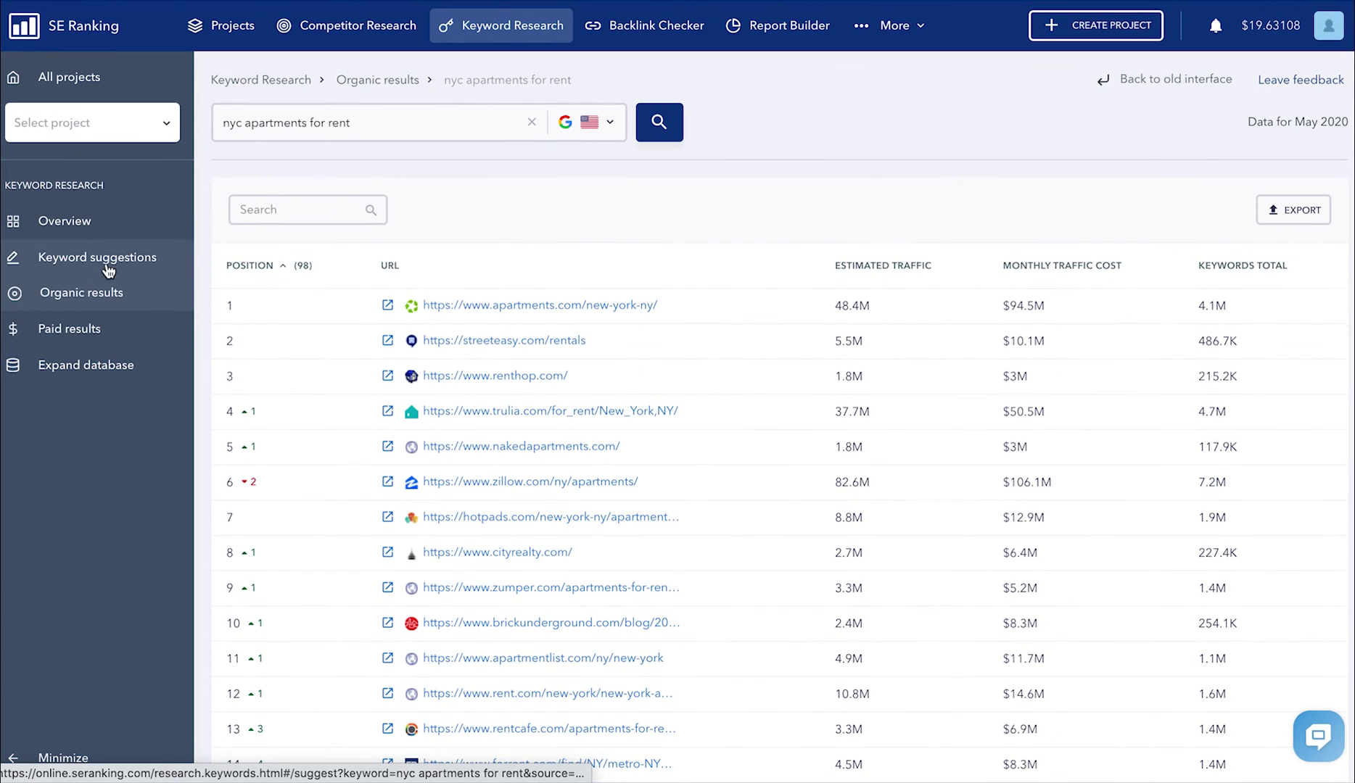
{"action": "left_click", "coordinate": [50, 335]}
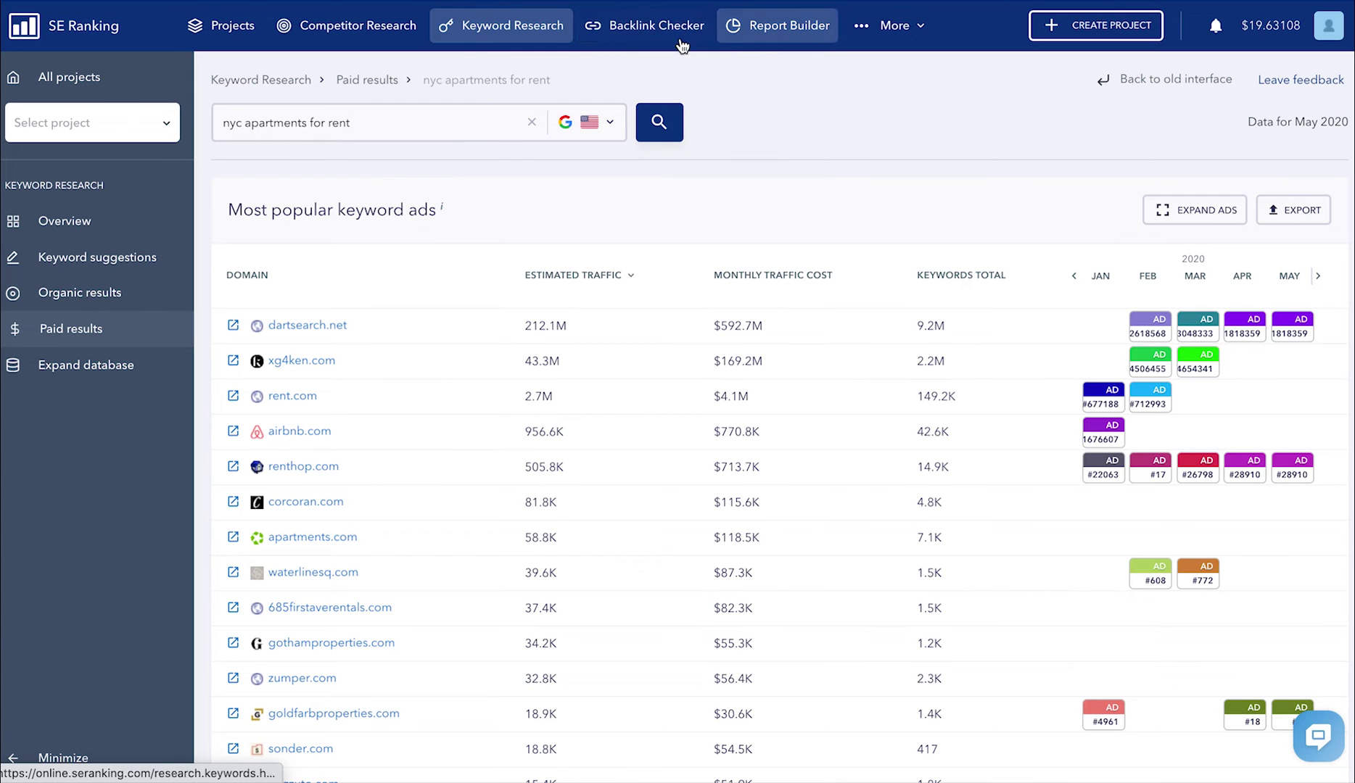
Look up livescore.com in the Backlink Checker and dismiss the summary without getting the full report
{"action": "left_click", "coordinate": [637, 42]}
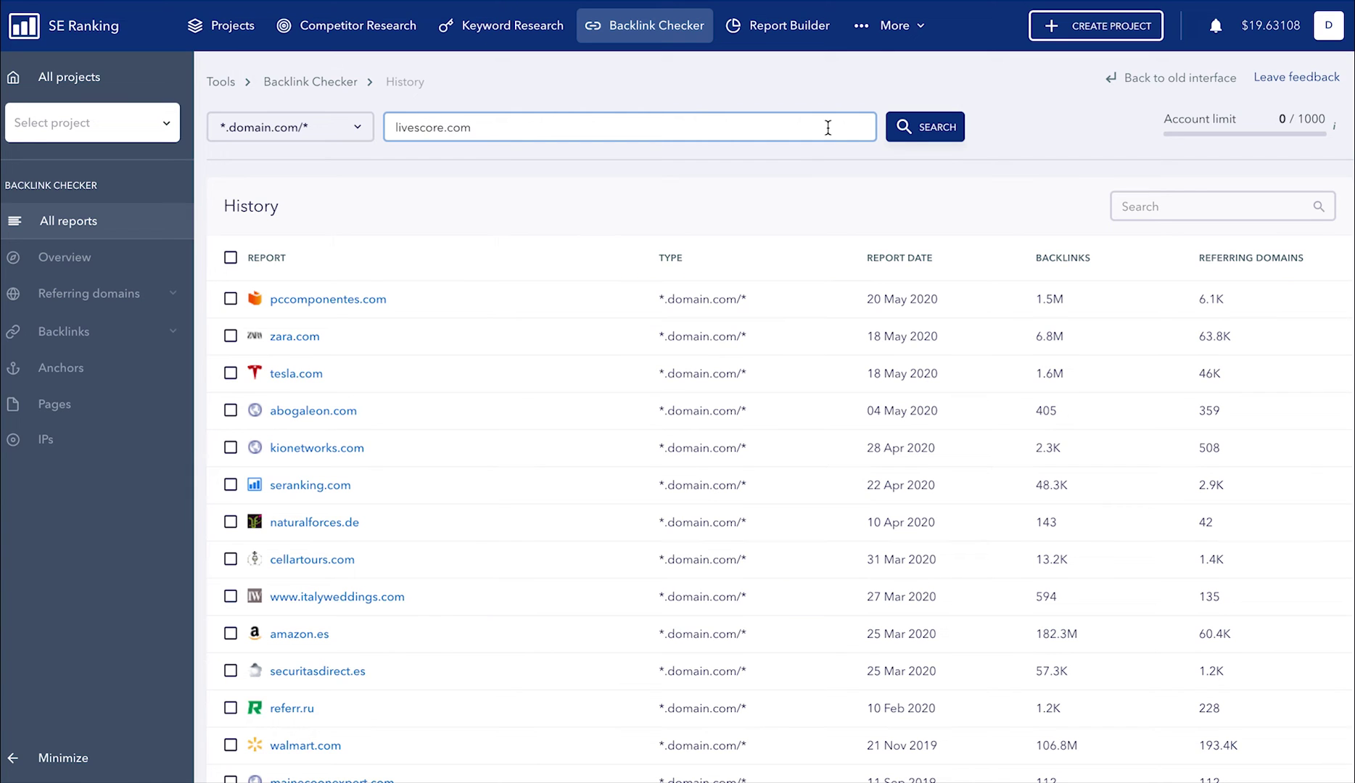
{"action": "left_click", "coordinate": [903, 134]}
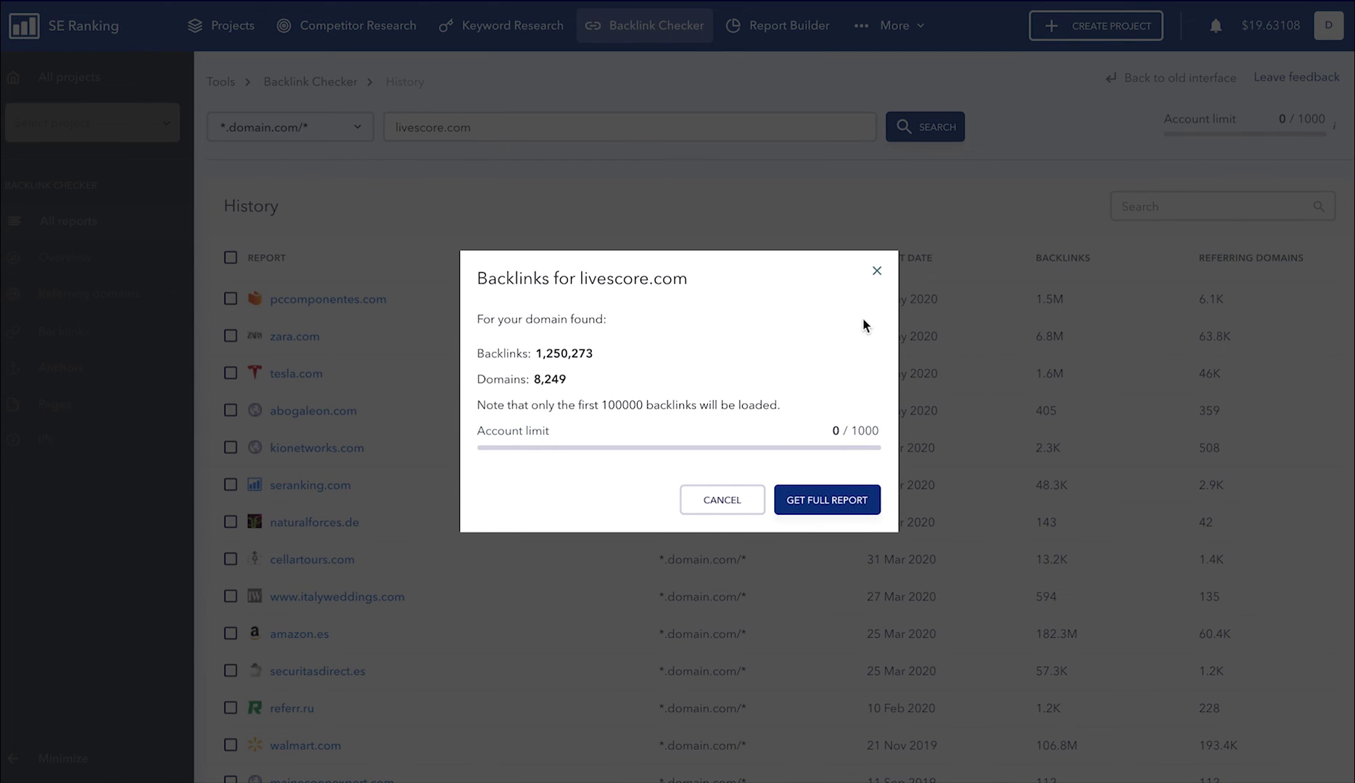
{"action": "left_click", "coordinate": [876, 272]}
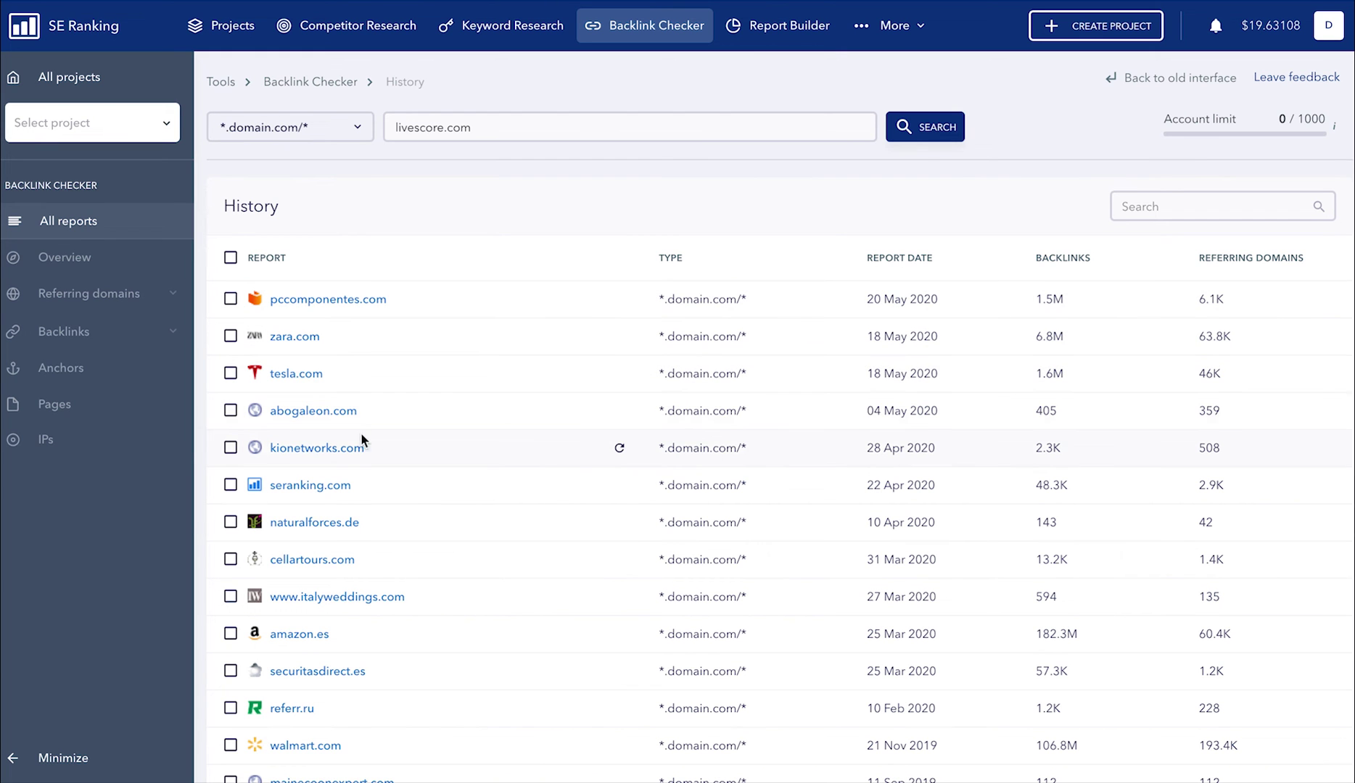
Open the existing kionetworks.com backlink report and examine its overview metrics, referring domain and backlink trends, top anchors and distribution map
{"action": "left_click", "coordinate": [317, 448]}
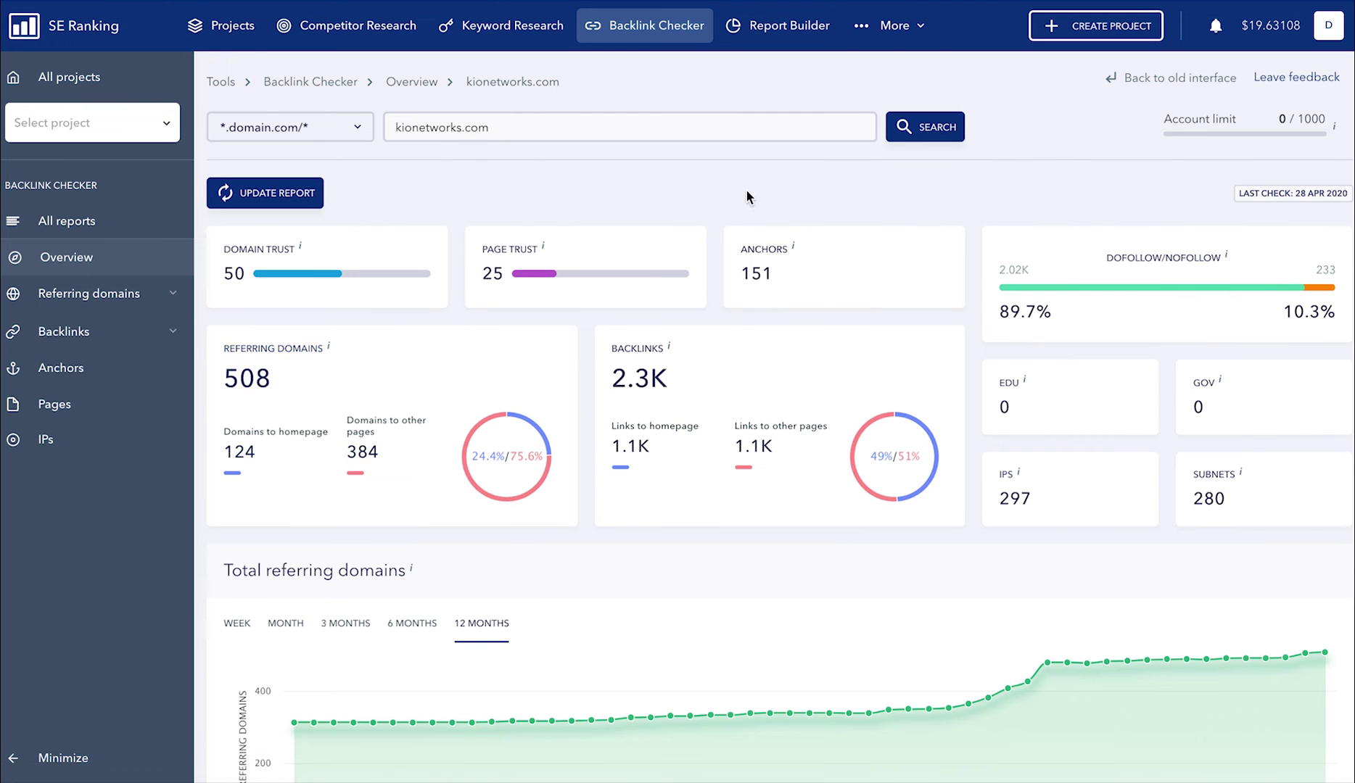
{"action": "scroll", "coordinate": [744, 190], "scroll_direction": "down", "scroll_amount": 3}
{"action": "scroll", "coordinate": [749, 197], "scroll_direction": "down", "scroll_amount": 6}
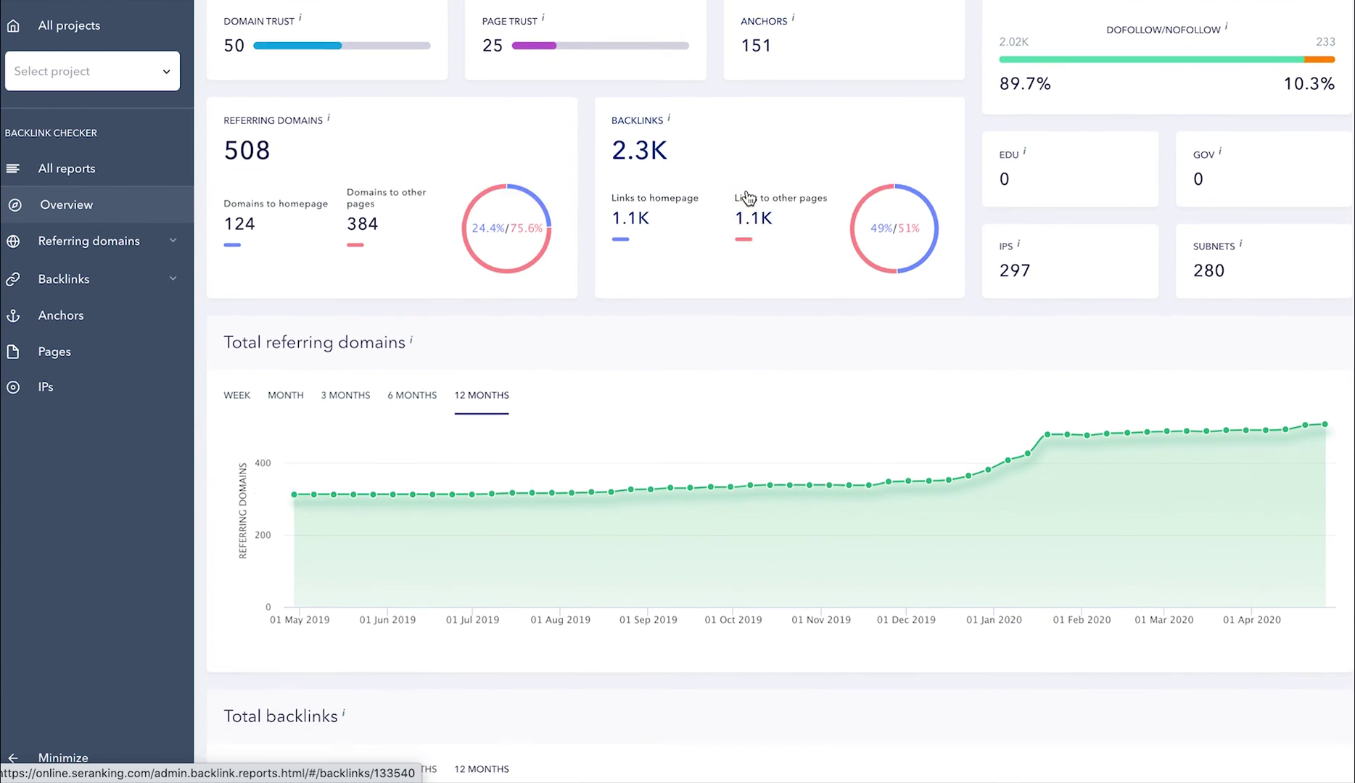
{"action": "scroll", "coordinate": [747, 194], "scroll_direction": "down", "scroll_amount": 6}
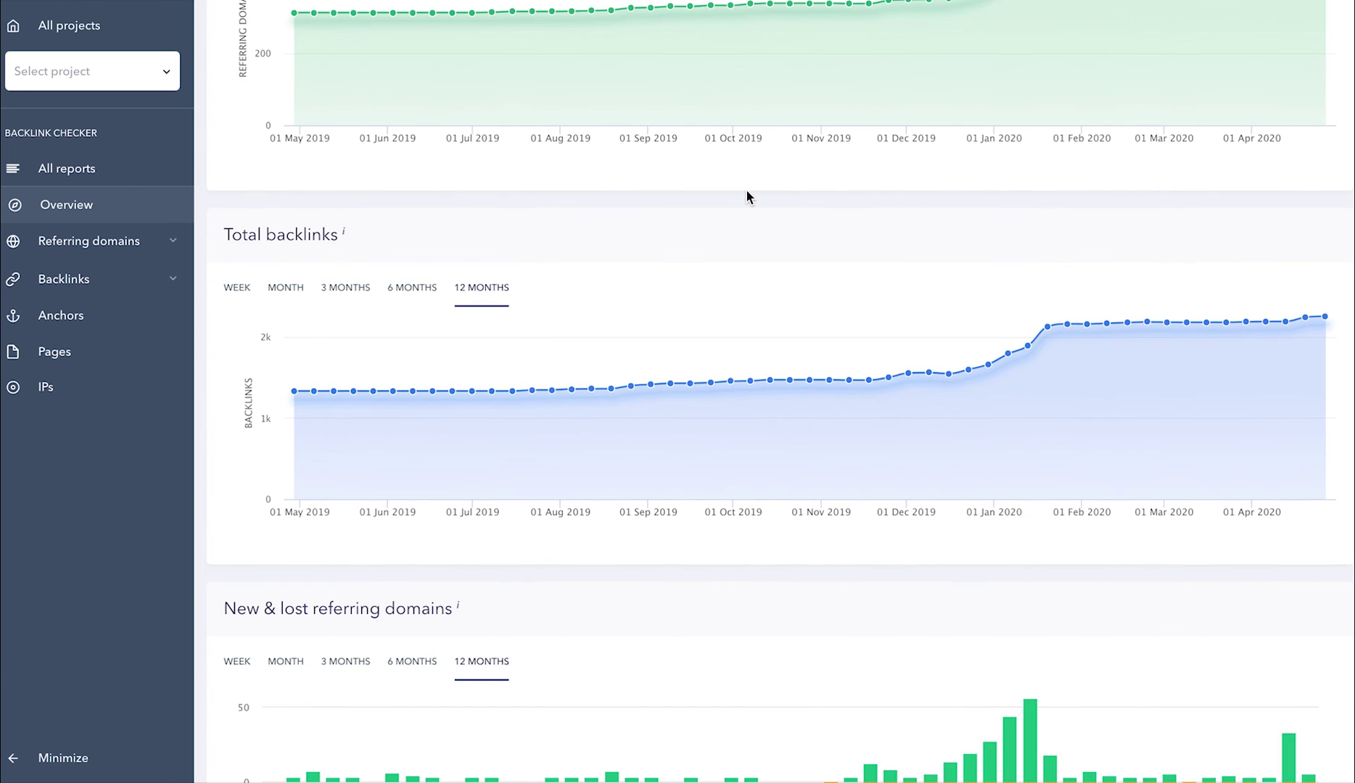
{"action": "scroll", "coordinate": [747, 196], "scroll_direction": "down", "scroll_amount": 5}
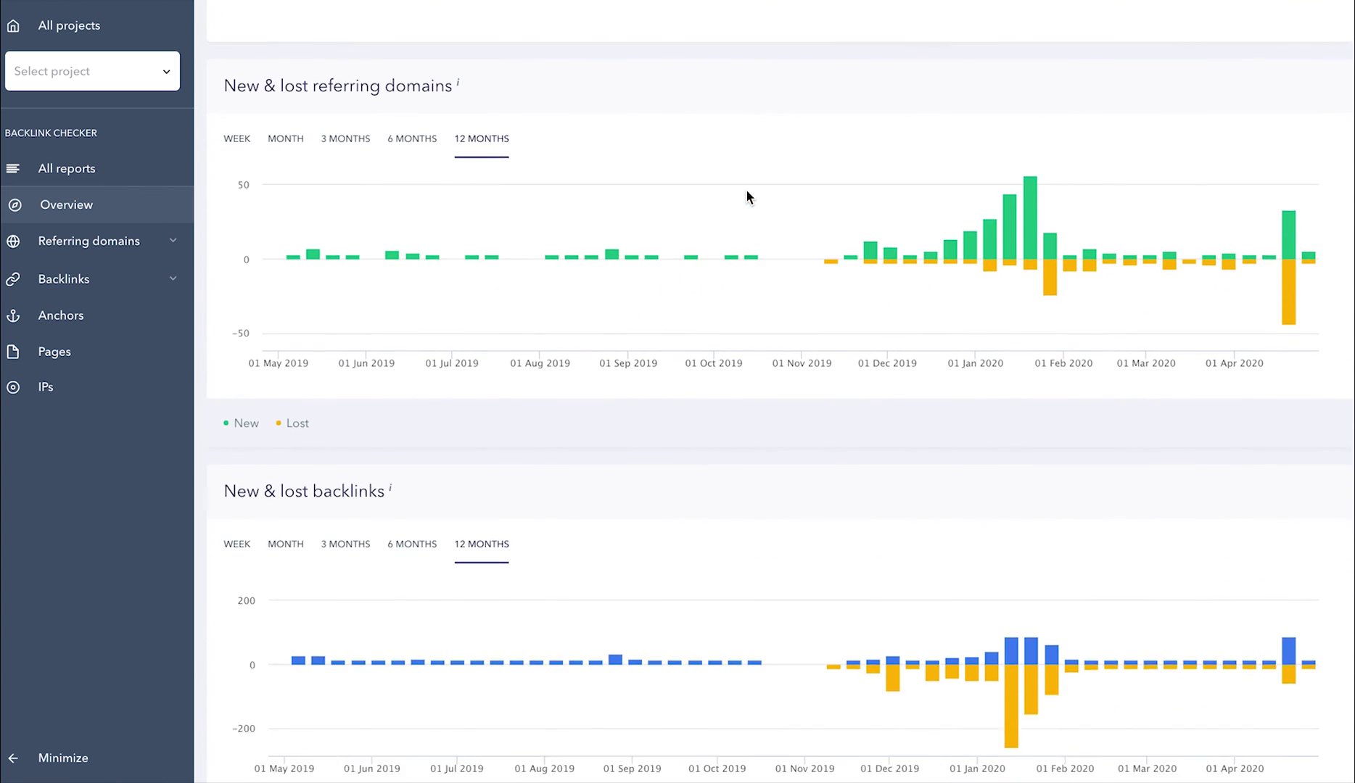
{"action": "scroll", "coordinate": [748, 198], "scroll_direction": "down", "scroll_amount": 5}
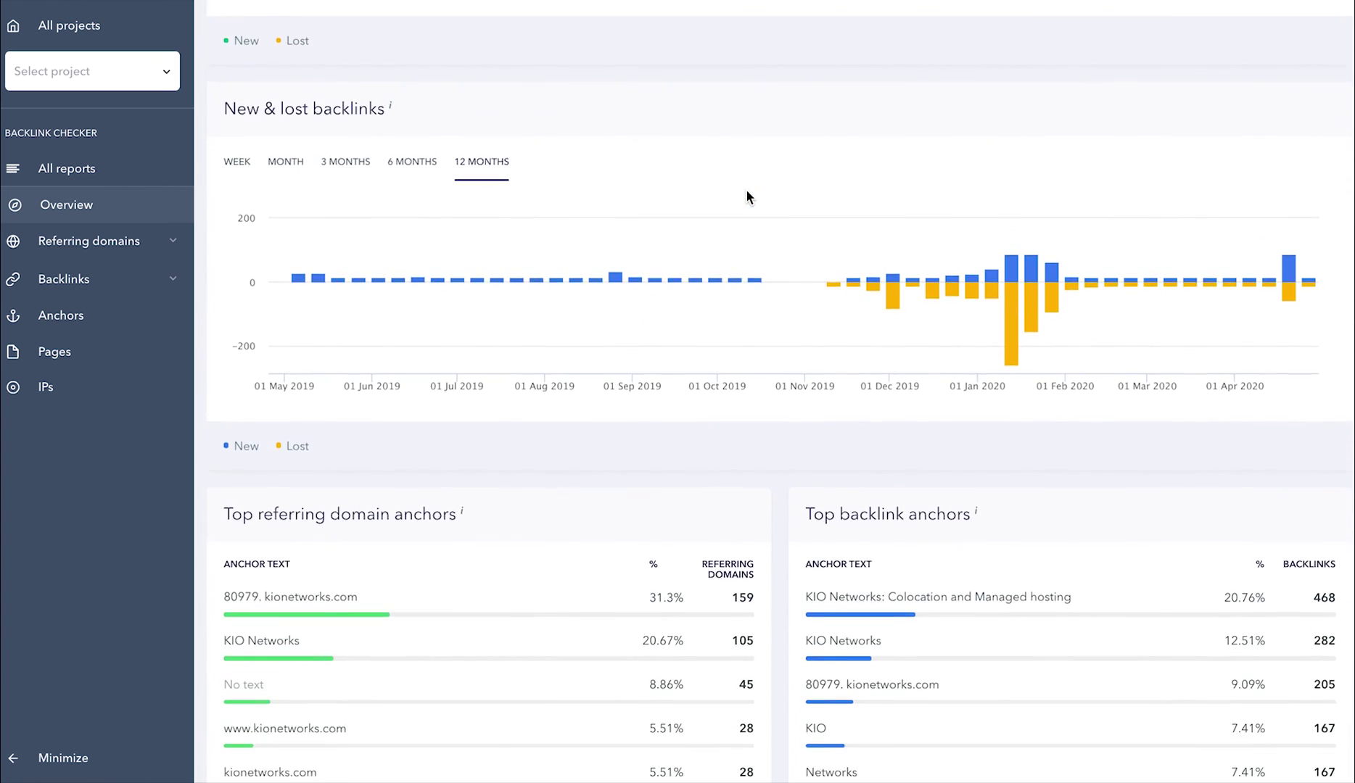
{"action": "scroll", "coordinate": [747, 194], "scroll_direction": "down", "scroll_amount": 4}
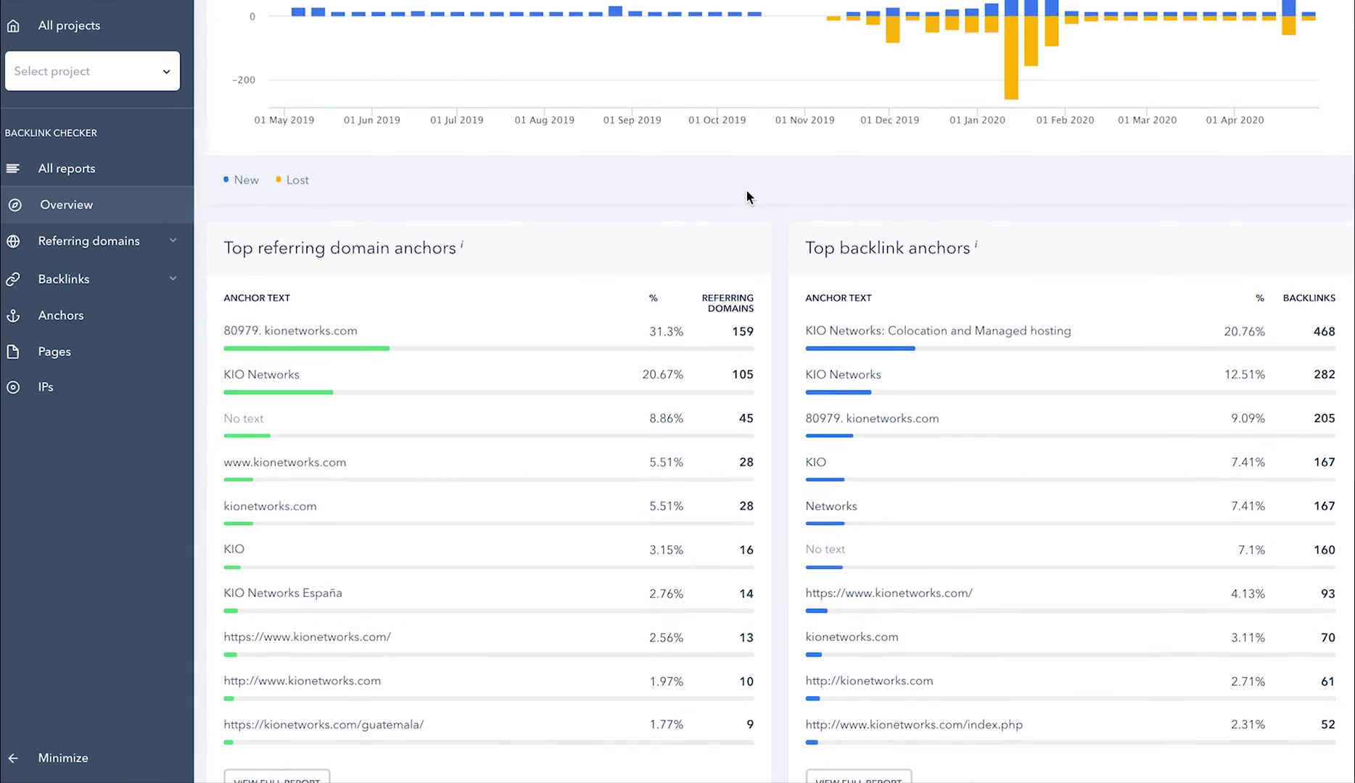
{"action": "scroll", "coordinate": [747, 196], "scroll_direction": "down", "scroll_amount": 5}
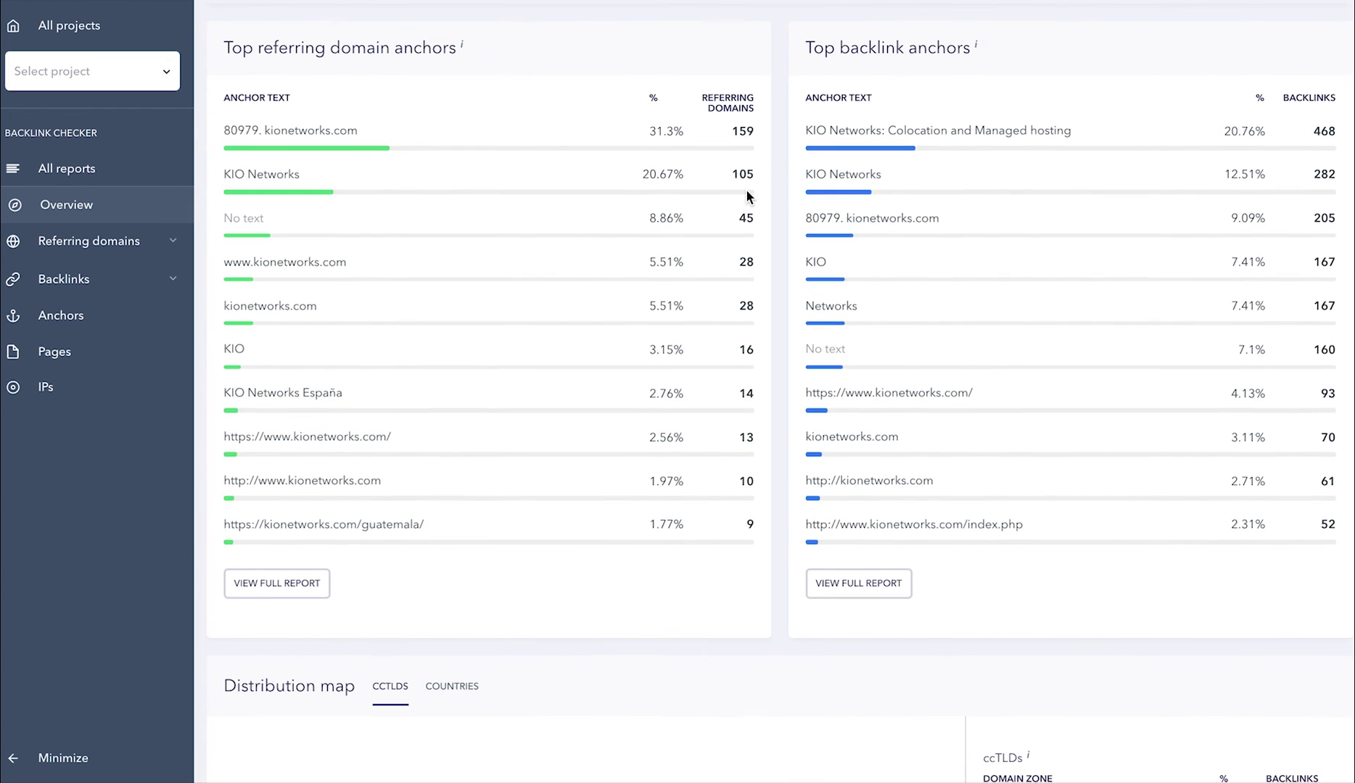
{"action": "scroll", "coordinate": [748, 197], "scroll_direction": "down", "scroll_amount": 1}
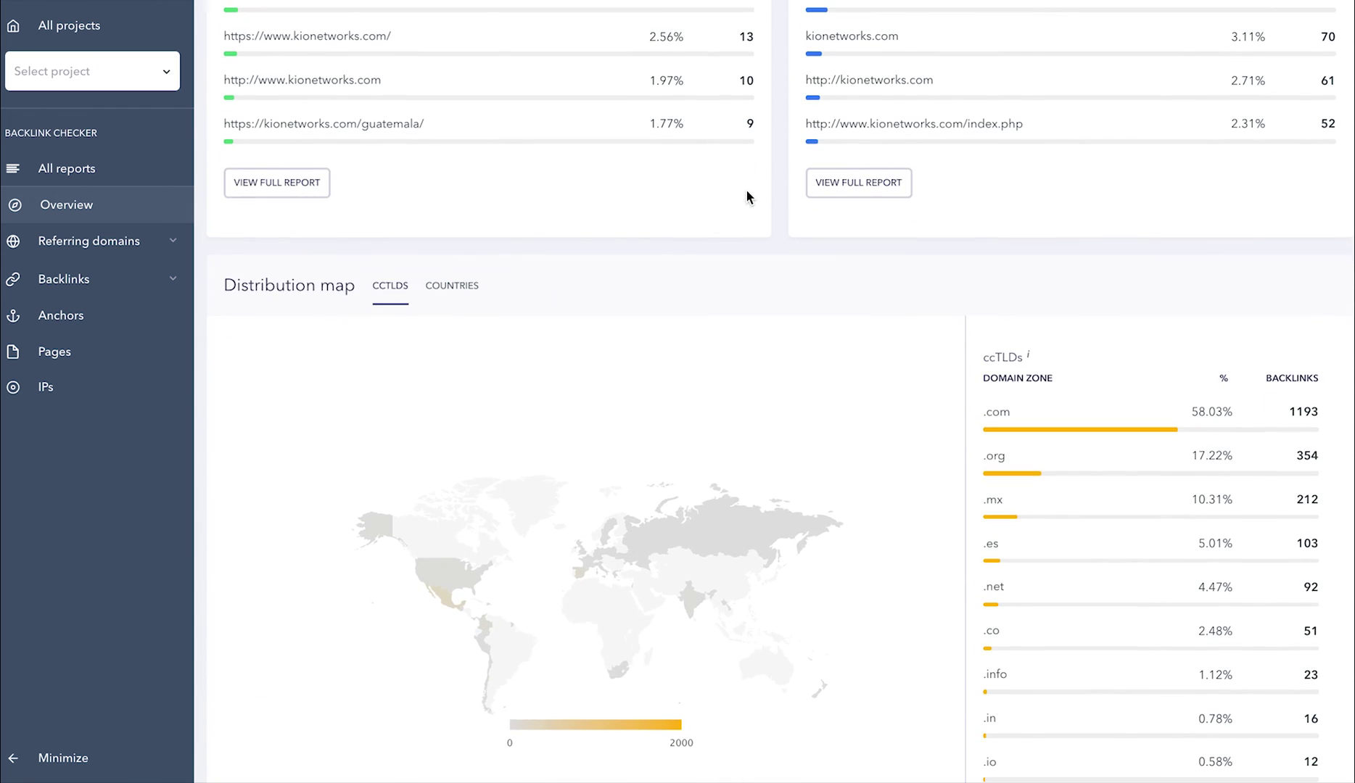
{"action": "scroll", "coordinate": [747, 196], "scroll_direction": "up", "scroll_amount": 7}
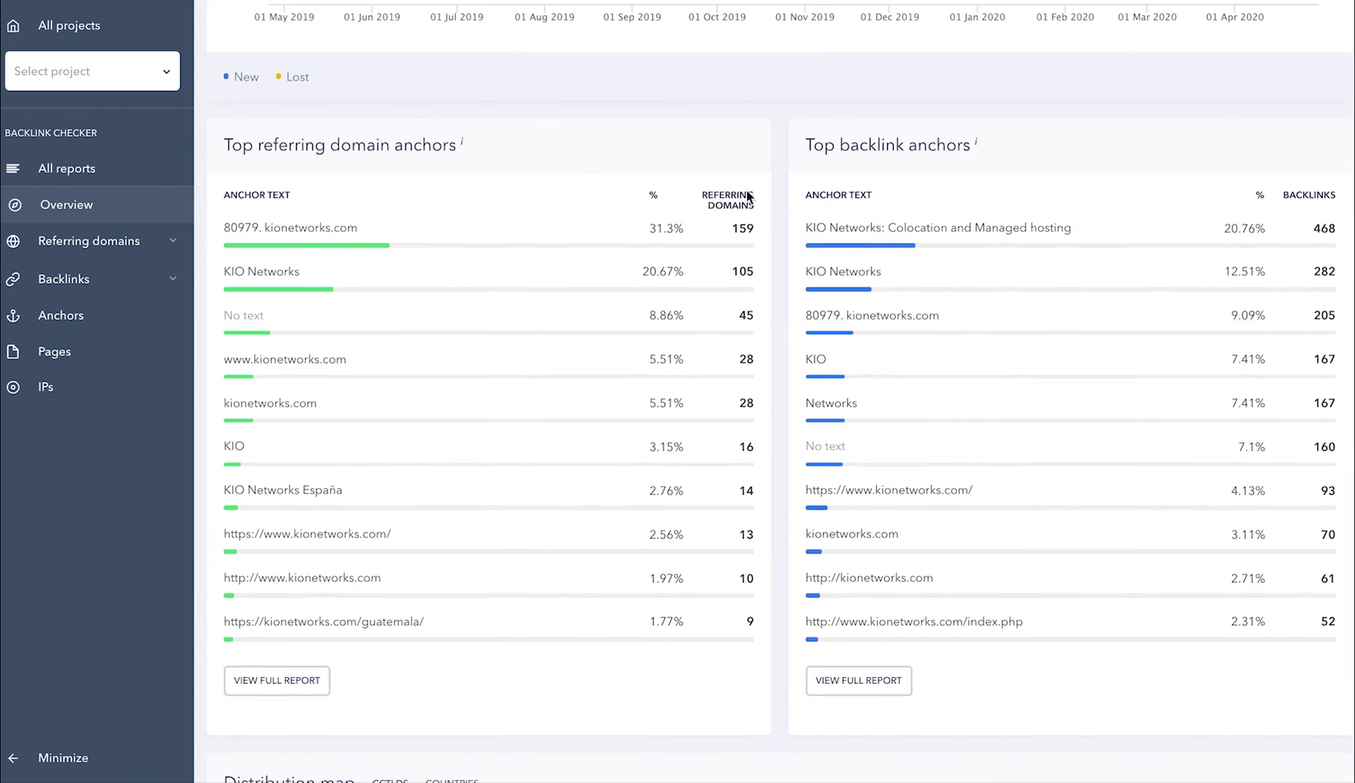